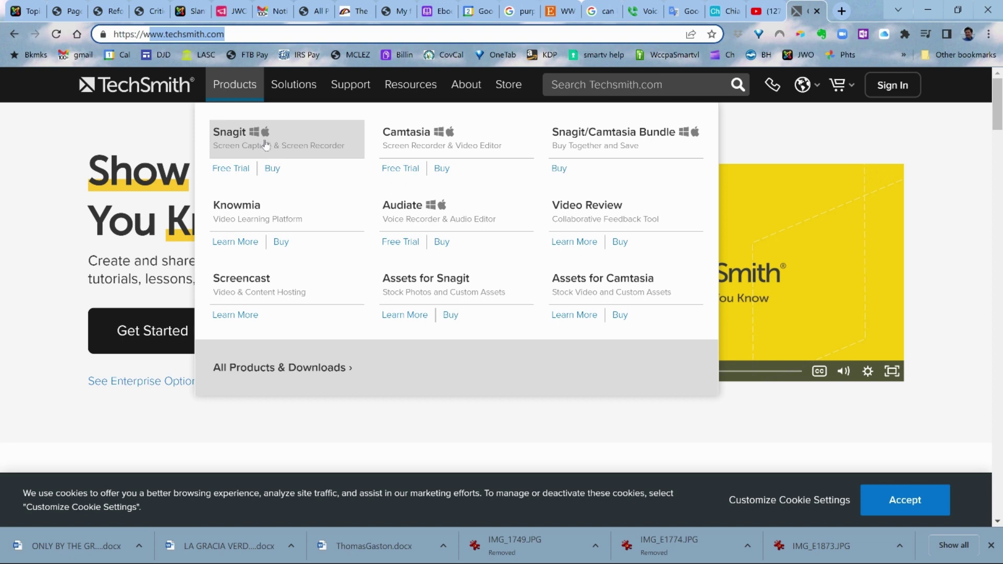
# Go from the Snagit product overview to the Snagit 2023 store page priced at $62.99.
pyautogui.click(287, 145)
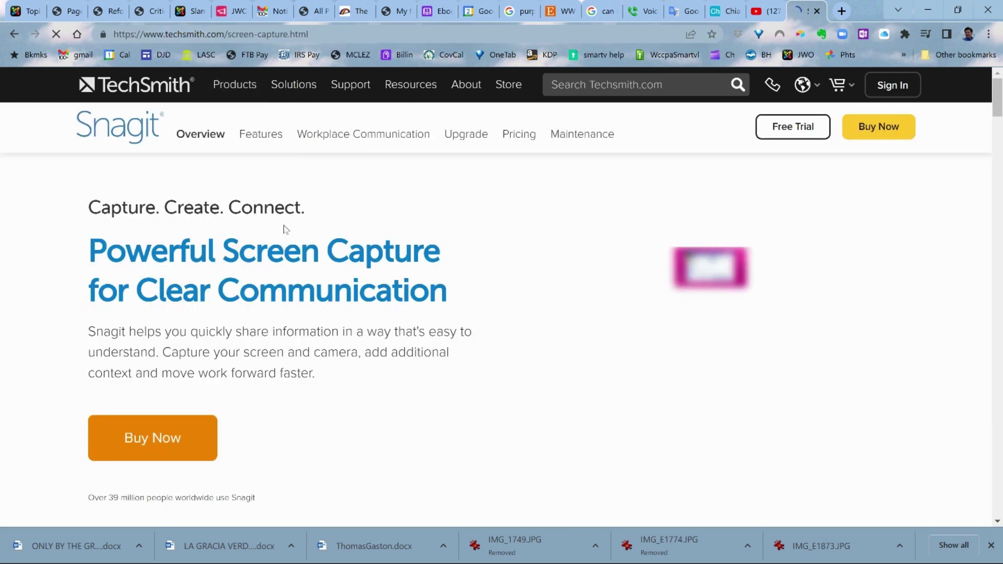
pyautogui.scroll(-3, 282, 246)
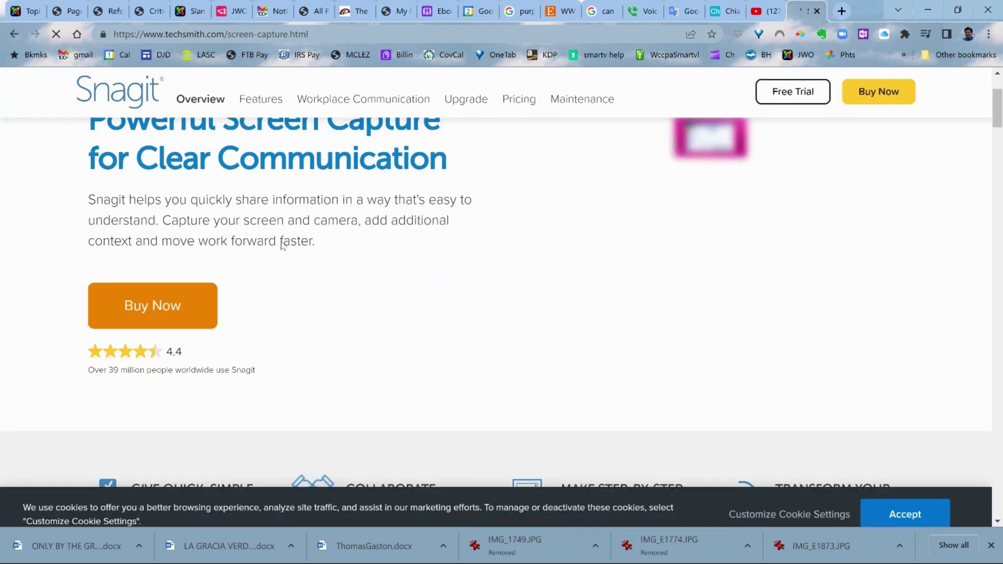
pyautogui.scroll(-1, 283, 246)
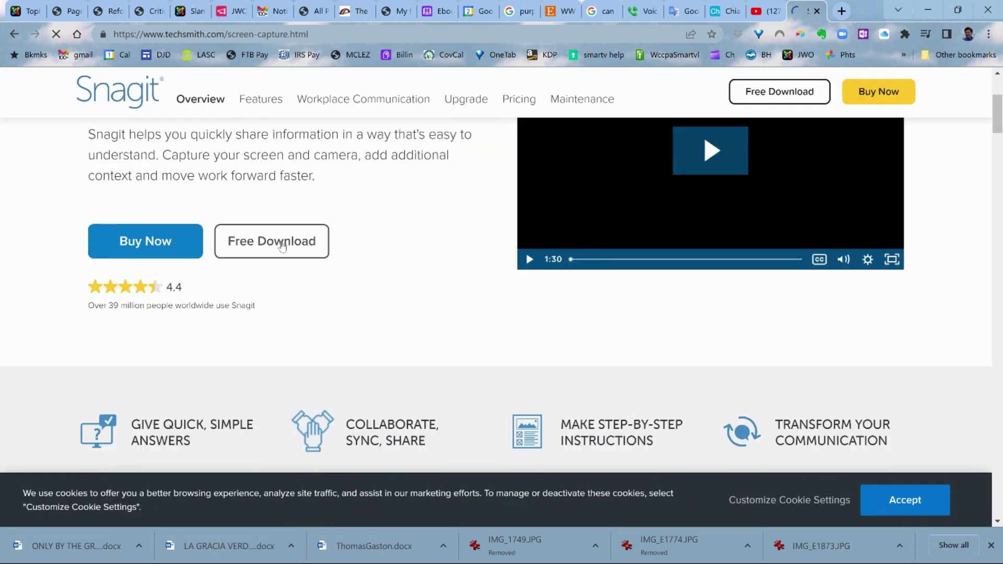
pyautogui.scroll(2, 282, 245)
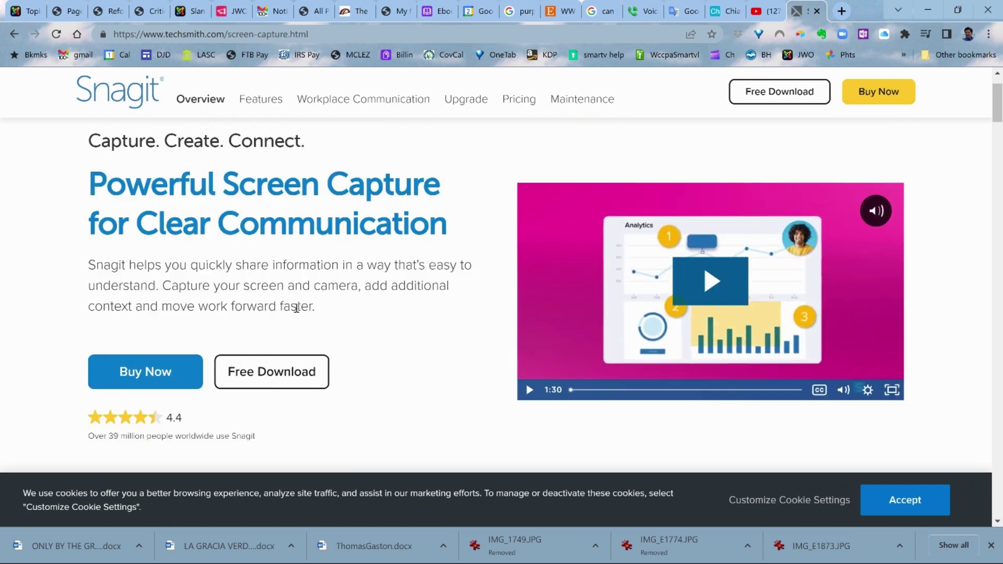
pyautogui.click(158, 377)
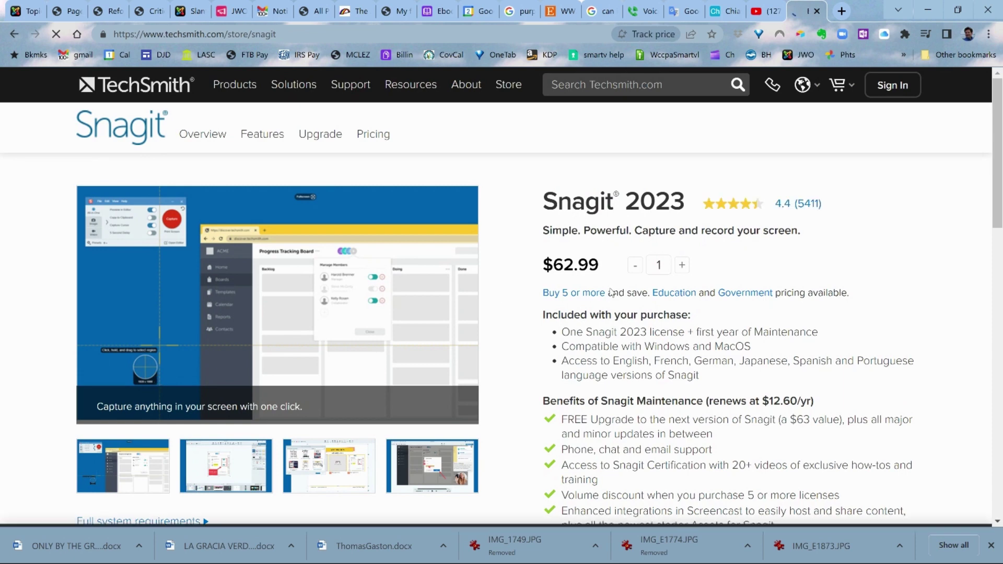
pyautogui.scroll(-3, 611, 293)
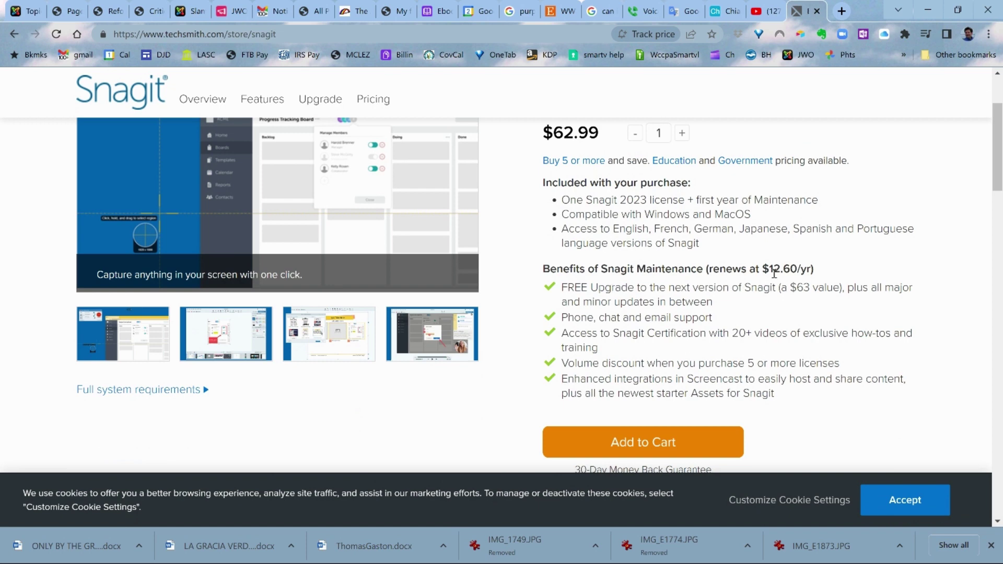
pyautogui.scroll(1, 780, 268)
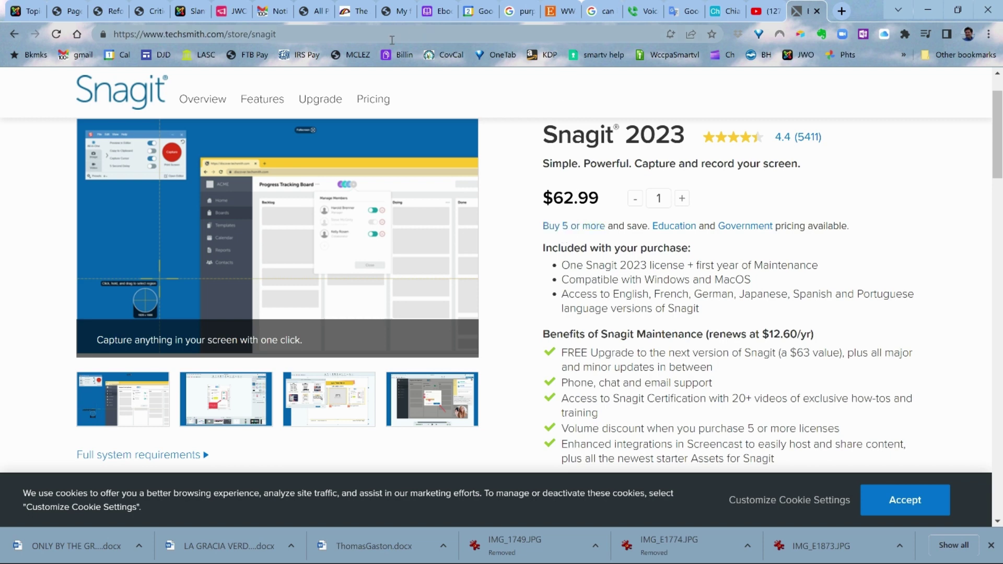
pyautogui.click(324, 103)
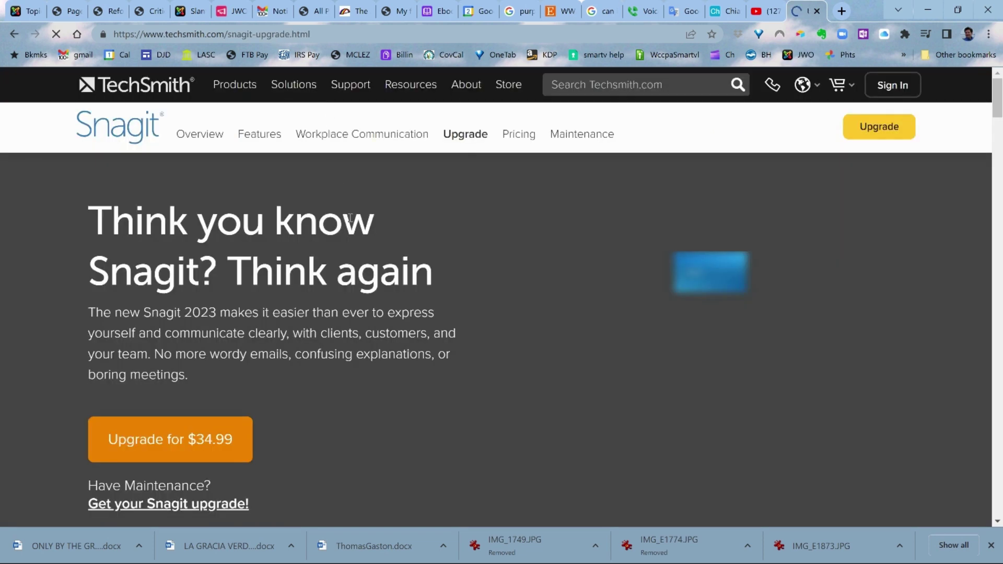
# Scroll through the upgrade page to view the $34.99 Snagit 2023 upgrade offer and video.
pyautogui.scroll(-1, 350, 217)
pyautogui.scroll(-2, 350, 218)
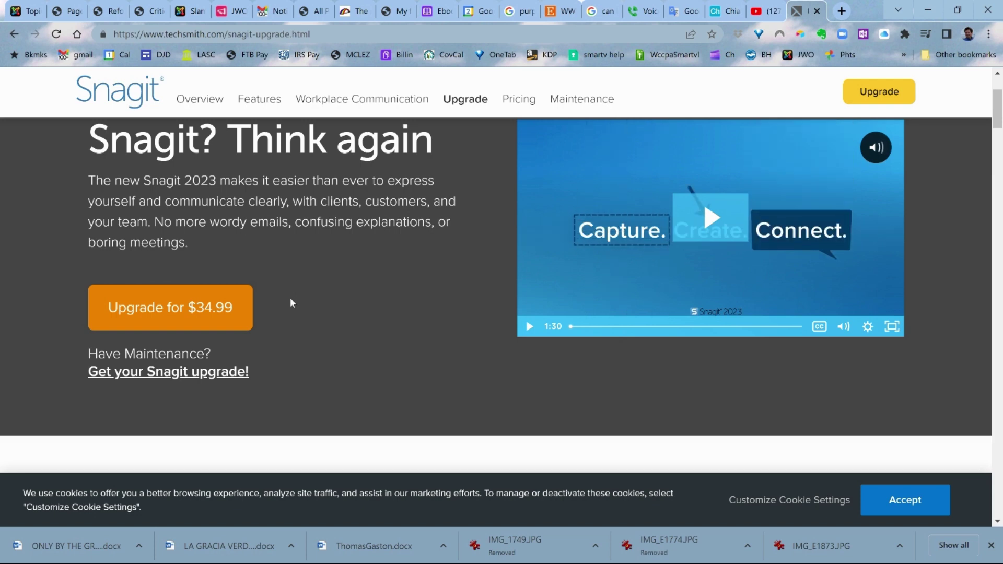
pyautogui.scroll(3, 291, 301)
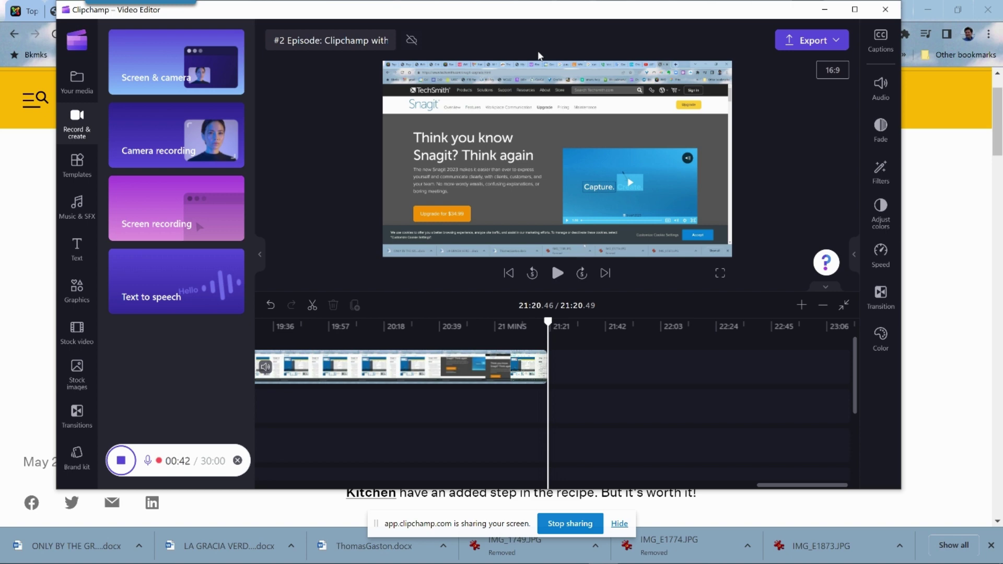
# Switch from Clipchamp to the Chrome window with the KCET Perfect Chocolate Chip Cookies recipe.
pyautogui.hotkey('alt', 'Tab')
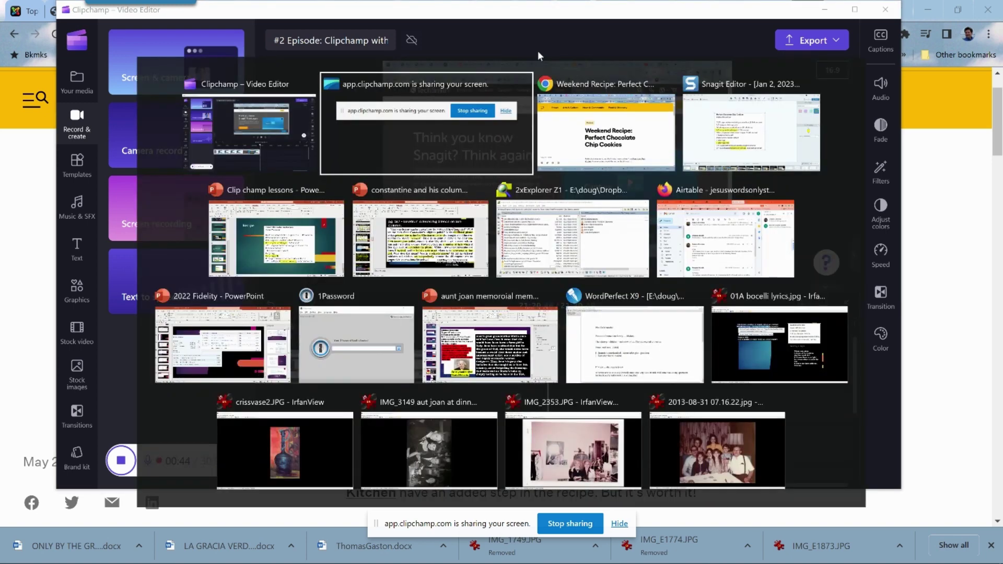
pyautogui.hotkey('alt', 'Tab')
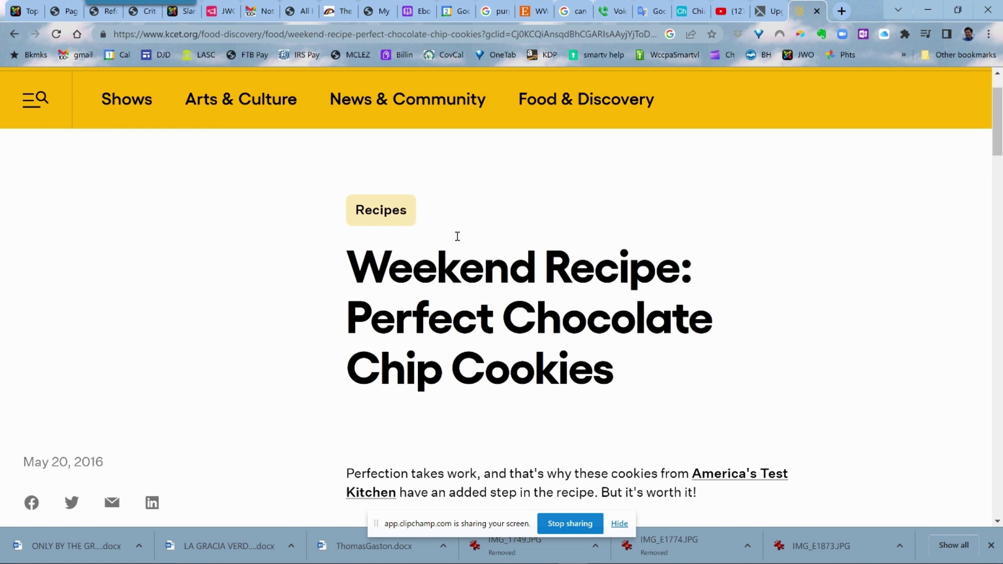
# Scroll the KCET recipe page back to its header and bring up Snagit's capture panel.
pyautogui.scroll(2, 351, 182)
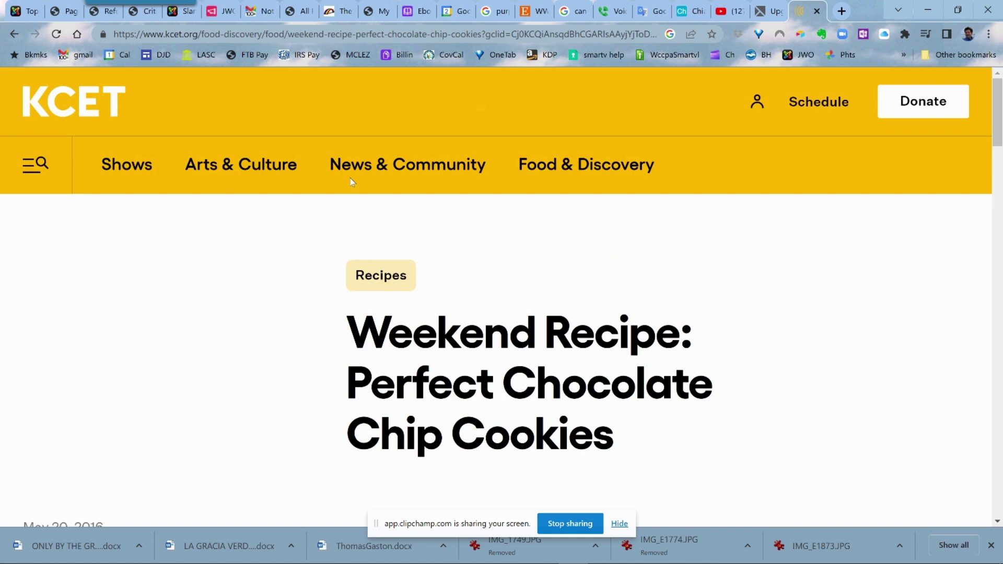
pyautogui.scroll(-3, 351, 181)
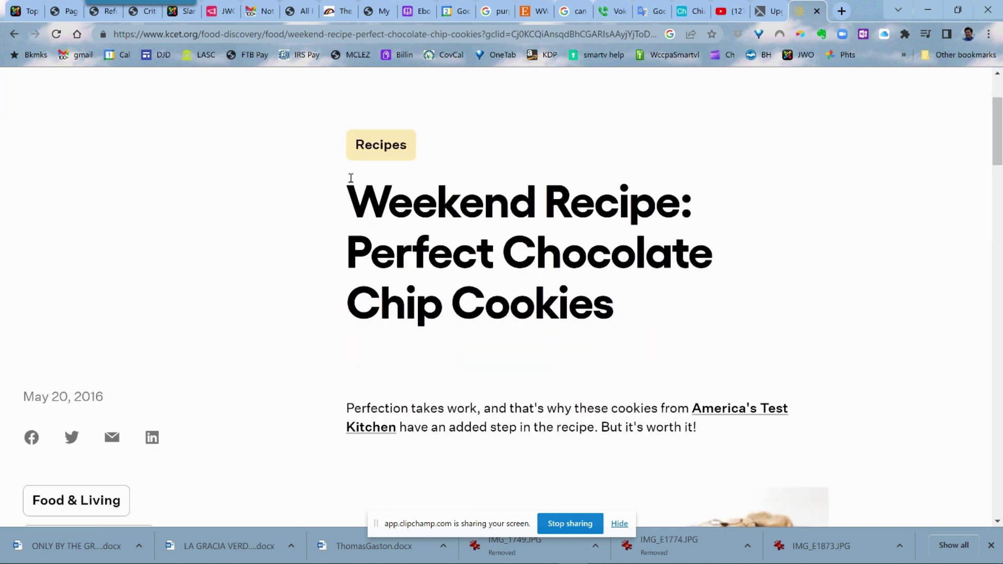
pyautogui.scroll(3, 351, 178)
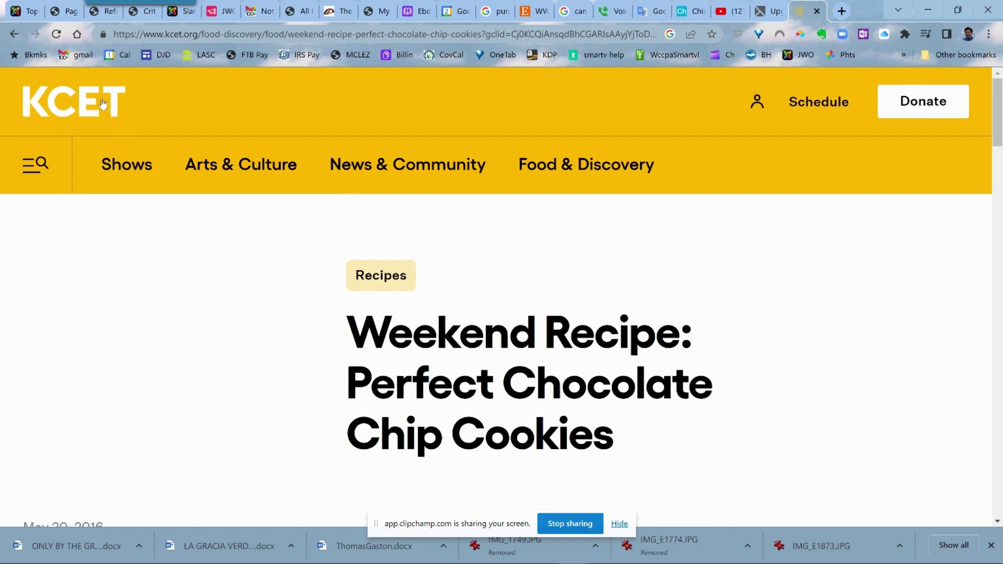
pyautogui.moveTo(124, 6)
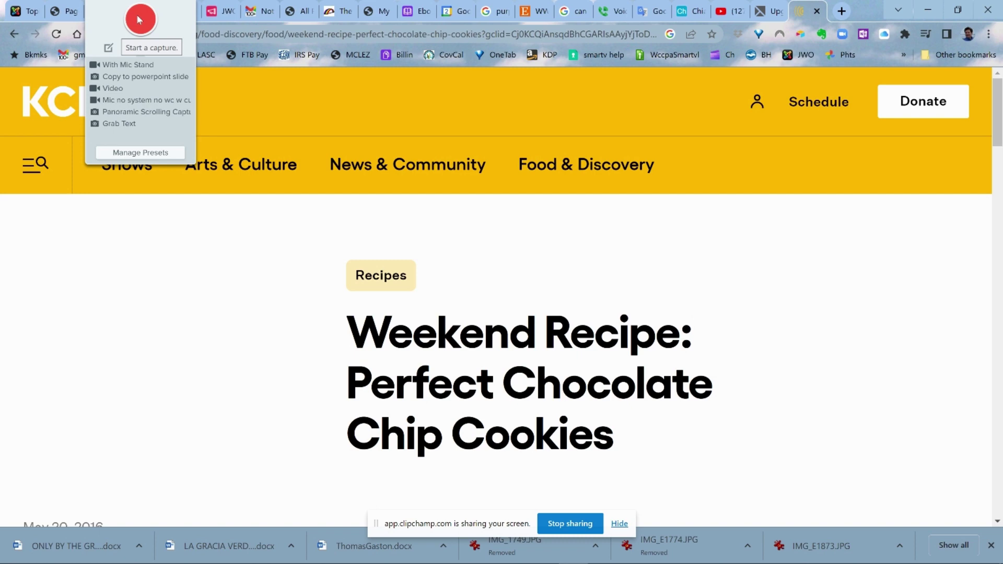
# Start a Snagit image capture of the KCET recipe page from the capture panel.
pyautogui.click(136, 16)
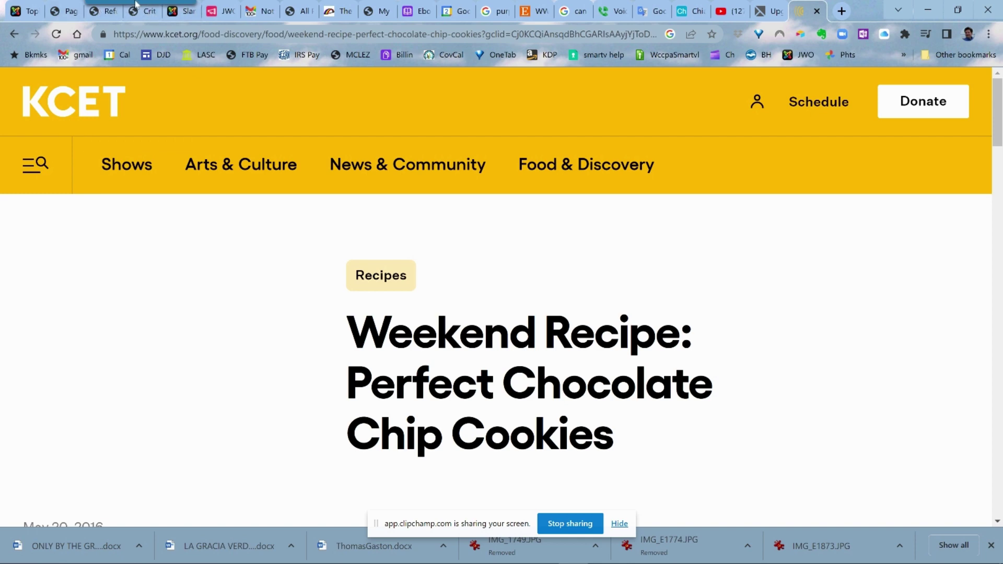
pyautogui.moveTo(135, 4)
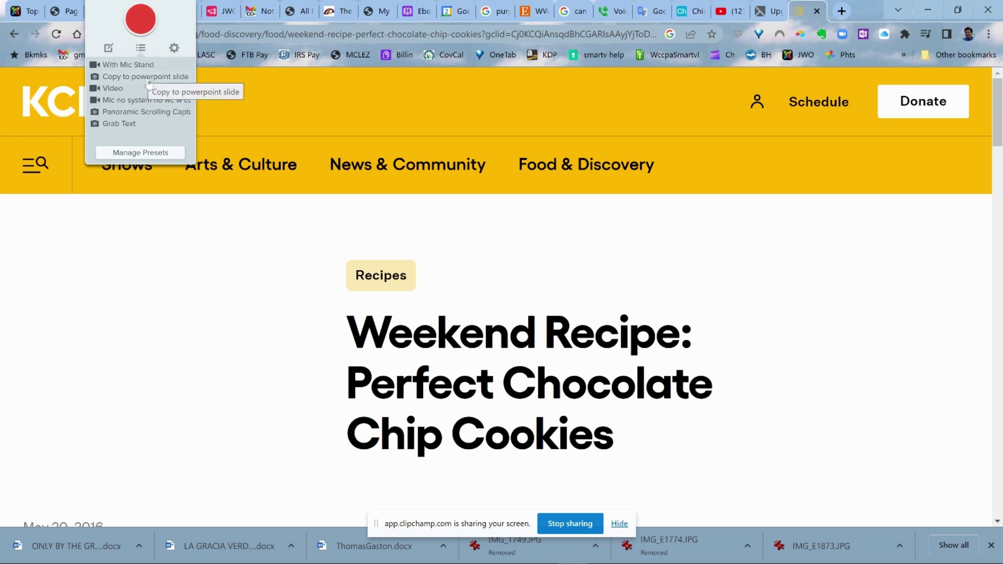
pyautogui.click(141, 20)
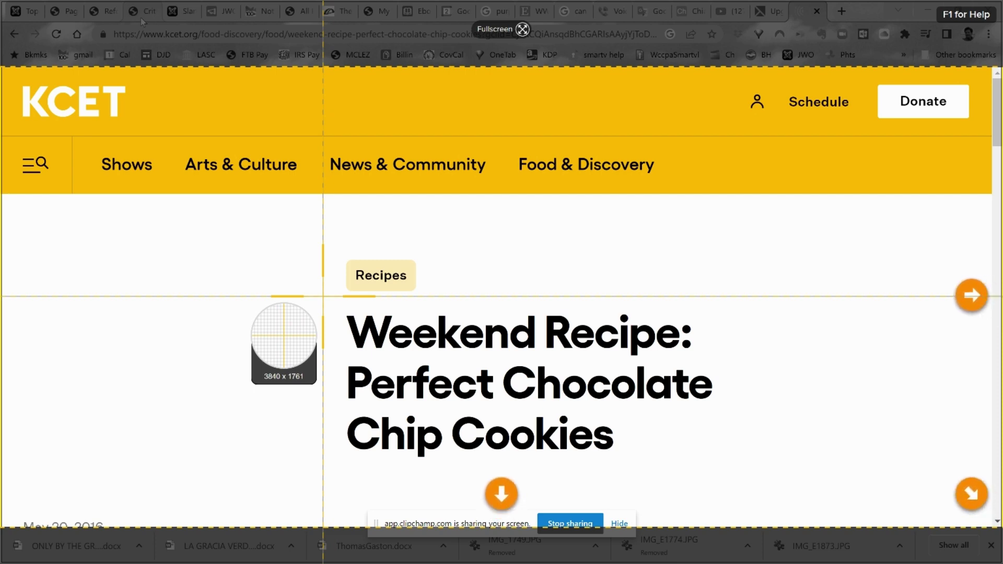
# Capture the 'Weekend Recipe: Perfect Chocolate Chip Cookies' title region as an image.
pyautogui.moveTo(323, 296); pyautogui.dragTo(733, 460)
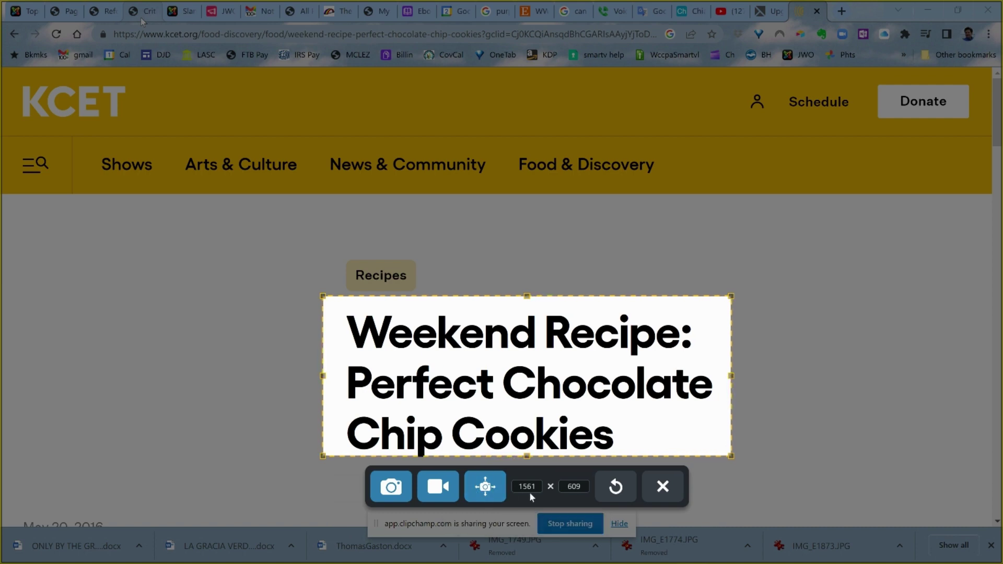
pyautogui.click(390, 487)
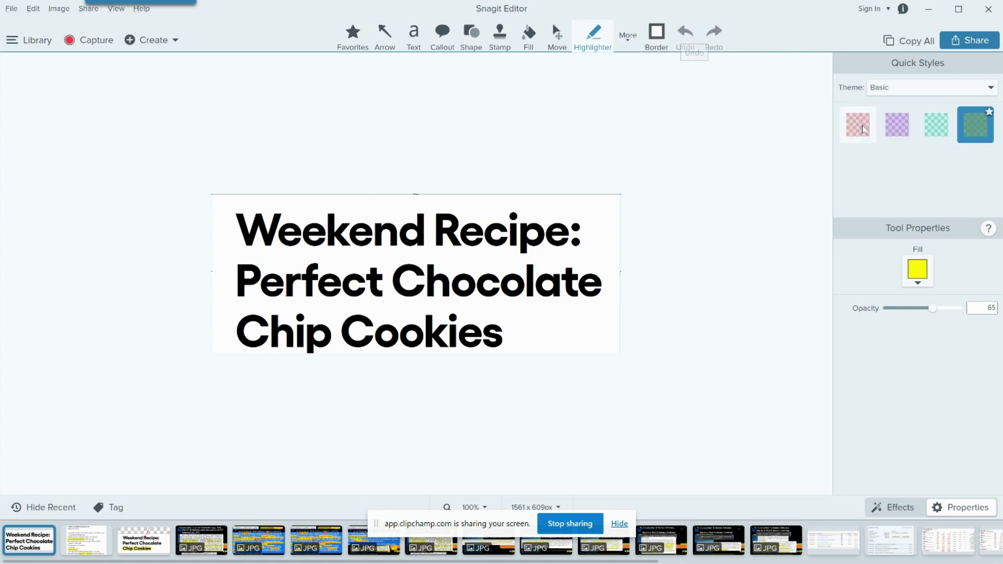
# Highlight 'Chocolate' and 'Chip Cookies' in yellow and draw a red arrow pointing at 'Weekend'.
pyautogui.moveTo(387, 261); pyautogui.dragTo(613, 295)
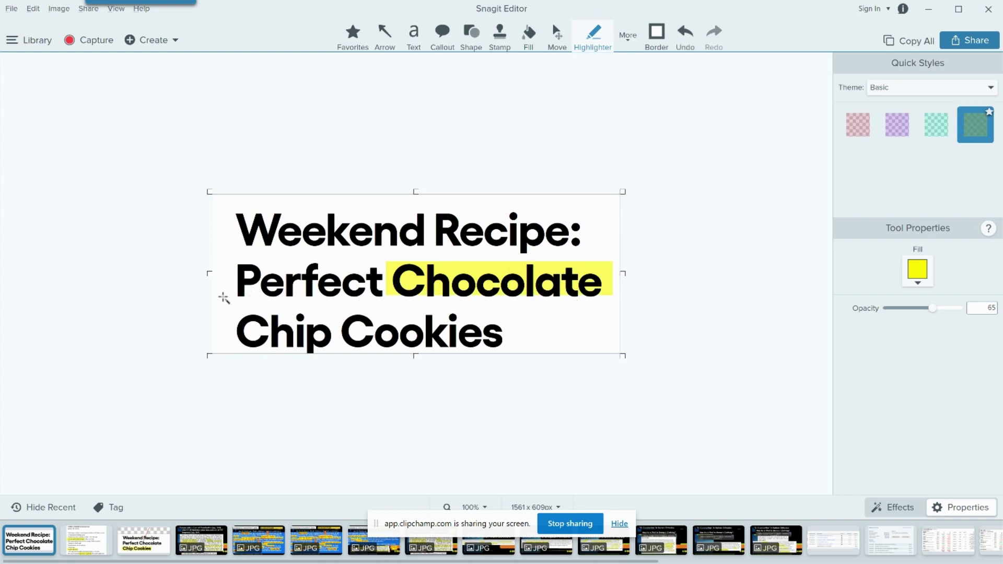
pyautogui.moveTo(223, 302)
pyautogui.mouseDown()
pyautogui.moveTo(505, 365)
pyautogui.moveTo(513, 354)
pyautogui.mouseUp()
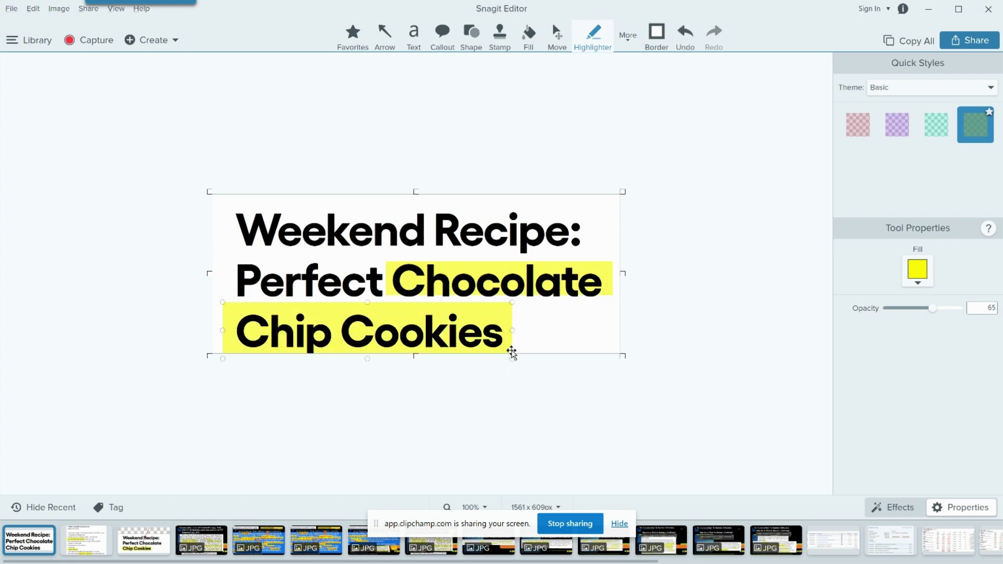
pyautogui.click(384, 34)
pyautogui.moveTo(160, 201); pyautogui.dragTo(243, 220)
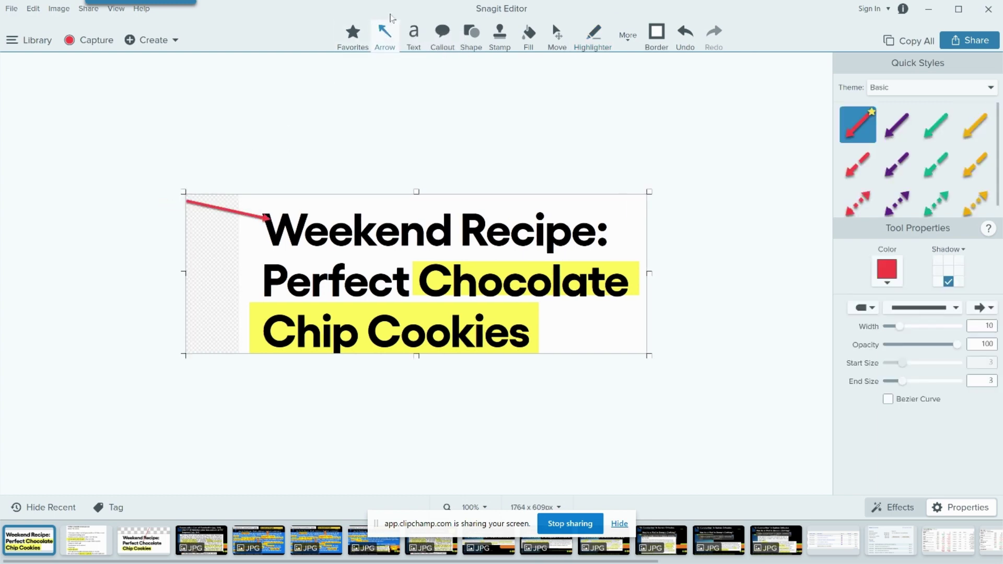
pyautogui.click(415, 33)
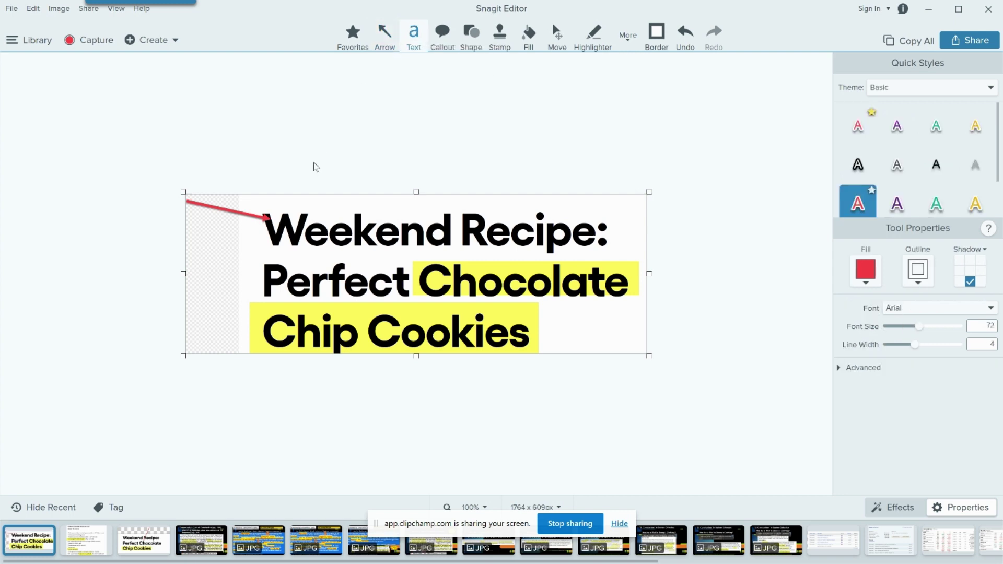
# Add a red 'KCET SOURCE' text label in a box above the recipe heading.
pyautogui.moveTo(313, 162); pyautogui.dragTo(539, 193)
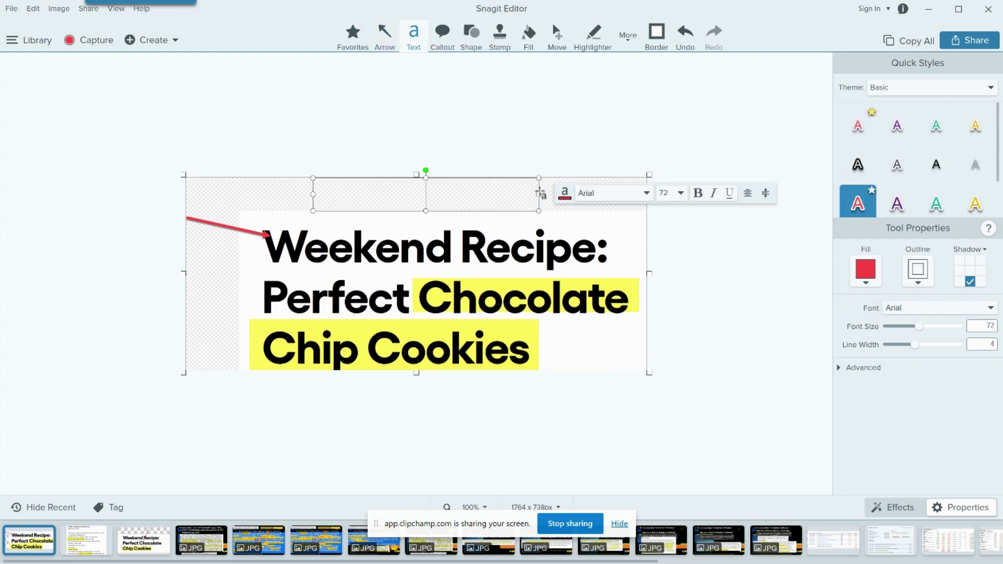
pyautogui.write('KE')
pyautogui.press('BackSpace')
pyautogui.write('CEE')
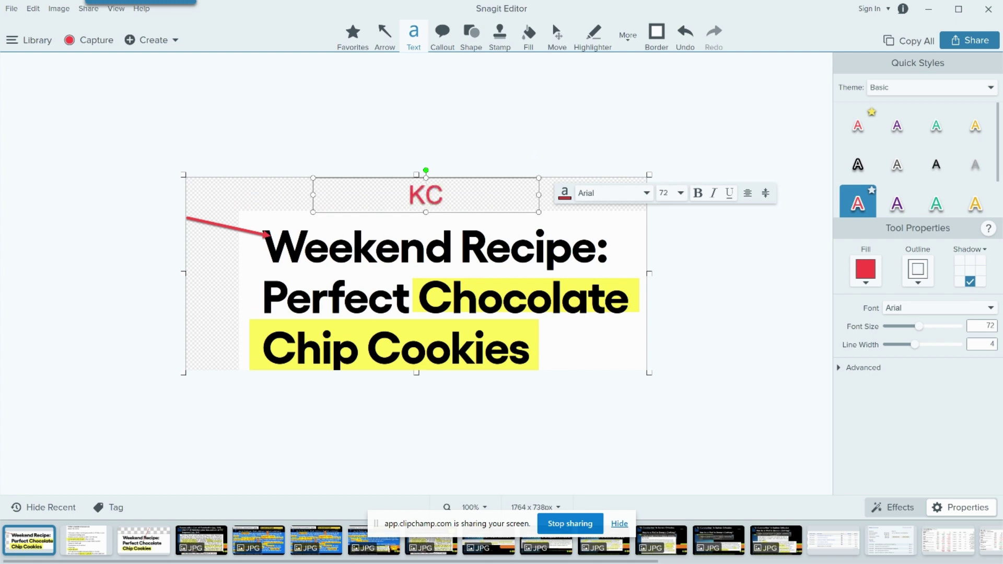
pyautogui.press('BackSpace')
pyautogui.write('T SOUr')
pyautogui.press('BackSpace')
pyautogui.write('RCE')
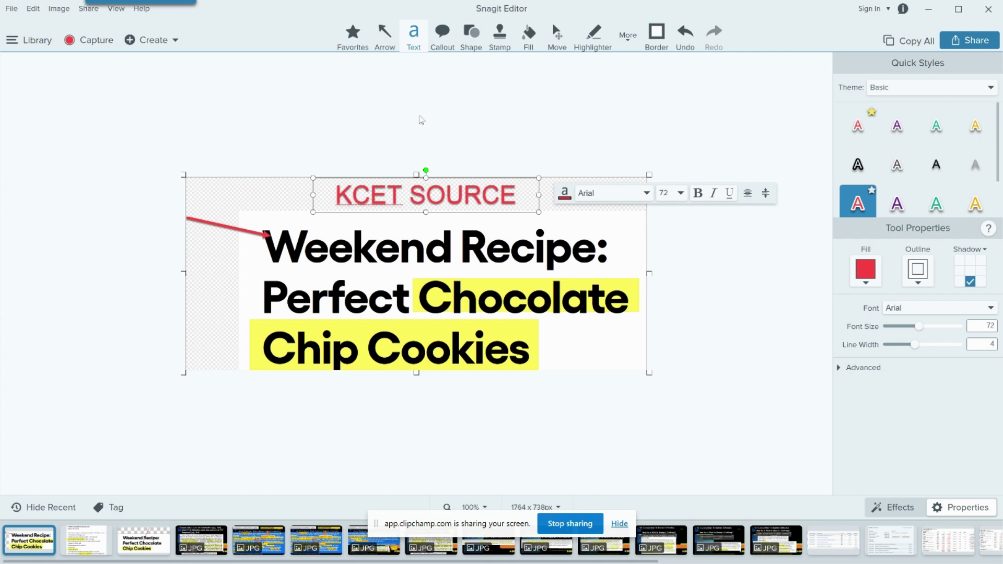
pyautogui.click(656, 34)
# Apply a dark blue border around the image and a page-curl effect on its corner.
pyautogui.hotkey('ctrl', 'z')
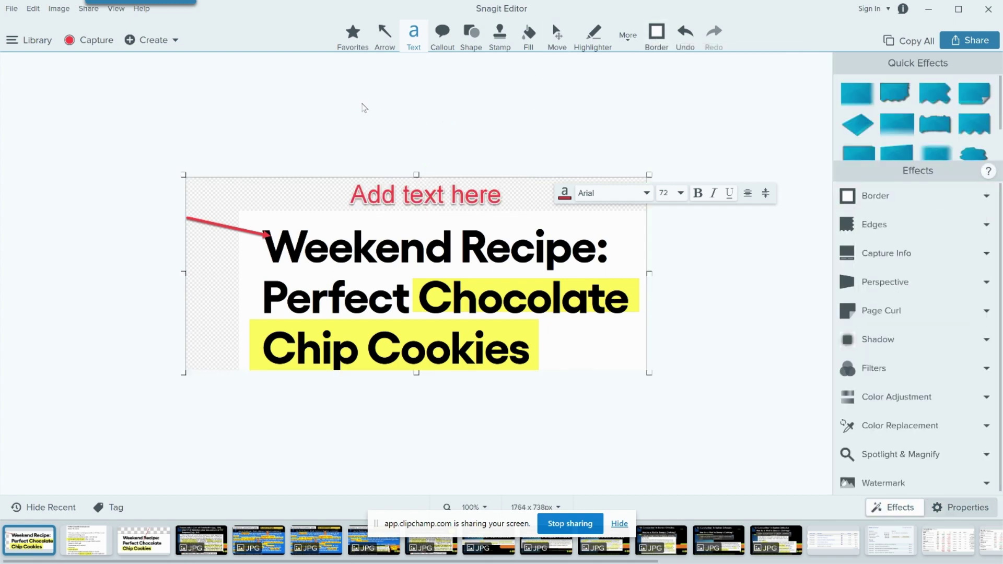
pyautogui.click(656, 33)
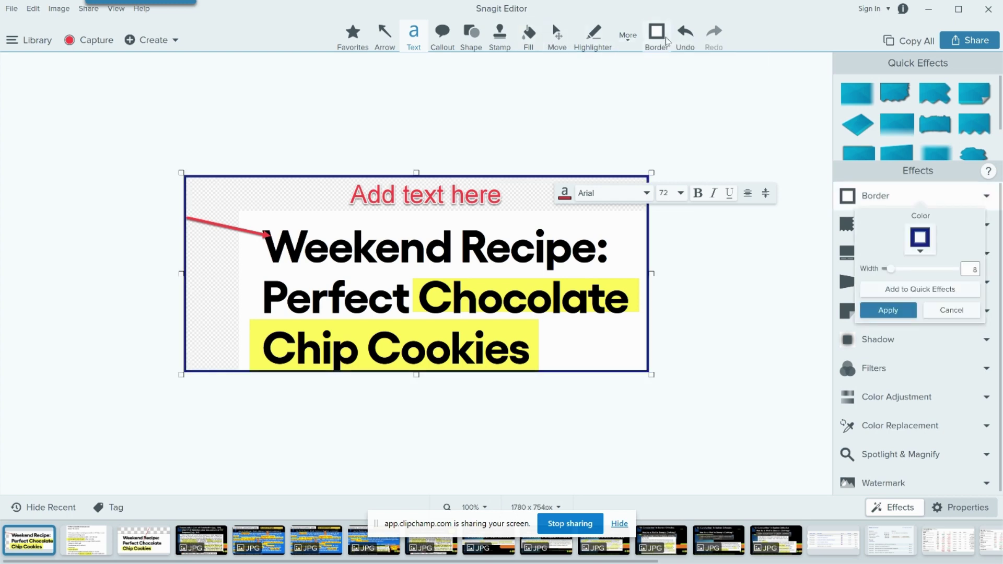
pyautogui.click(921, 238)
pyautogui.click(921, 238)
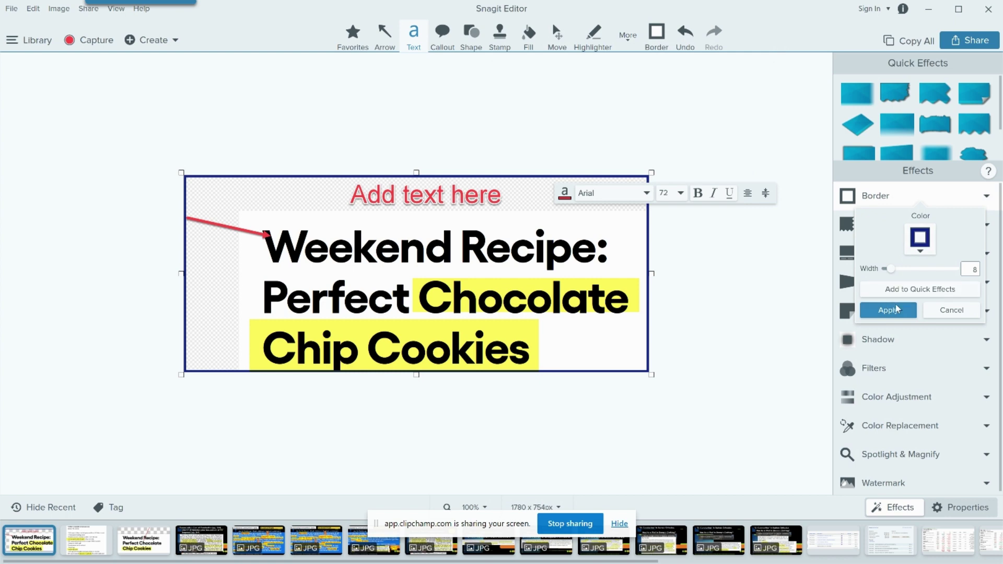
pyautogui.click(896, 309)
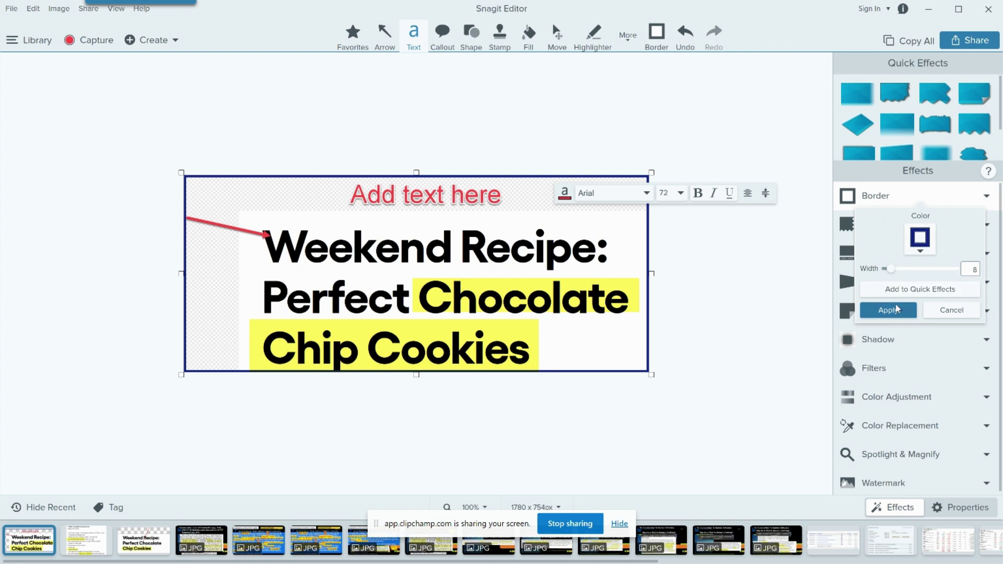
pyautogui.click(879, 310)
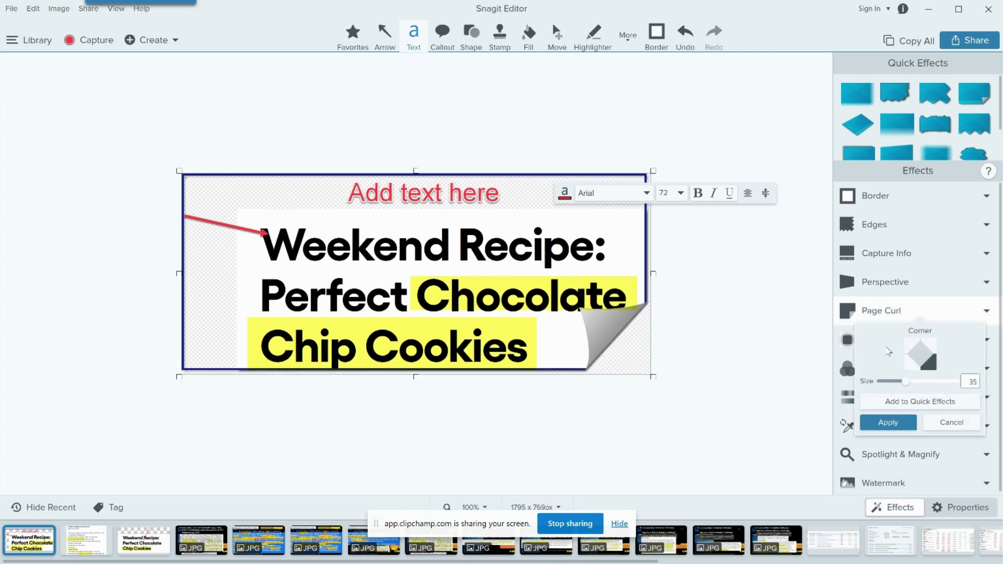
pyautogui.click(894, 424)
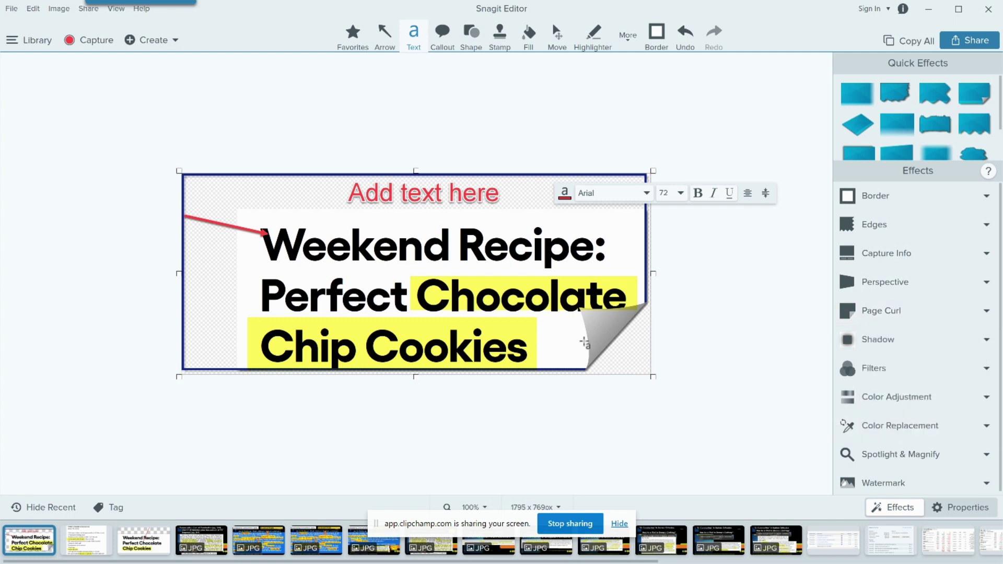
# Replace the placeholder label above the heading with red 'KCET' text.
pyautogui.click(618, 340)
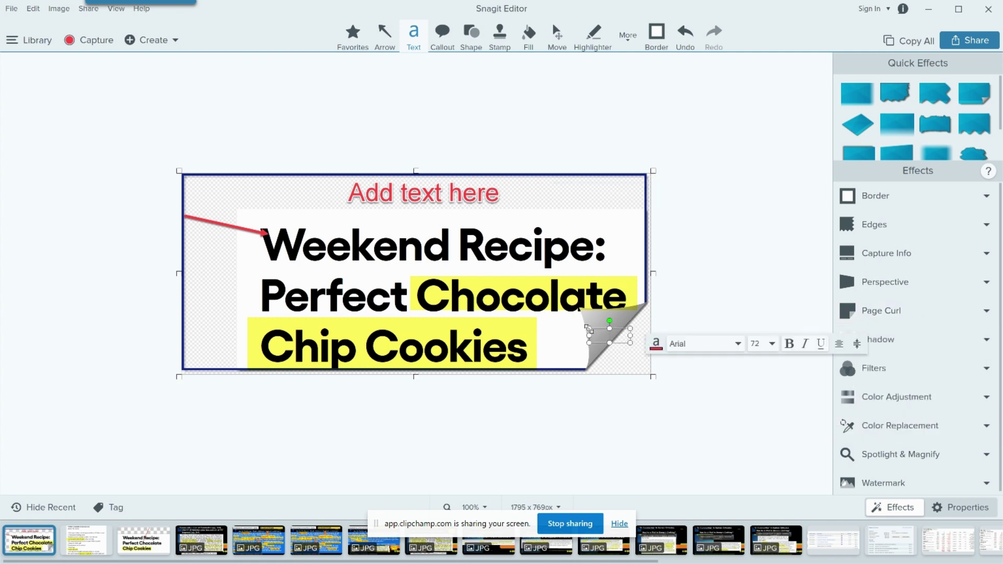
pyautogui.press('h')
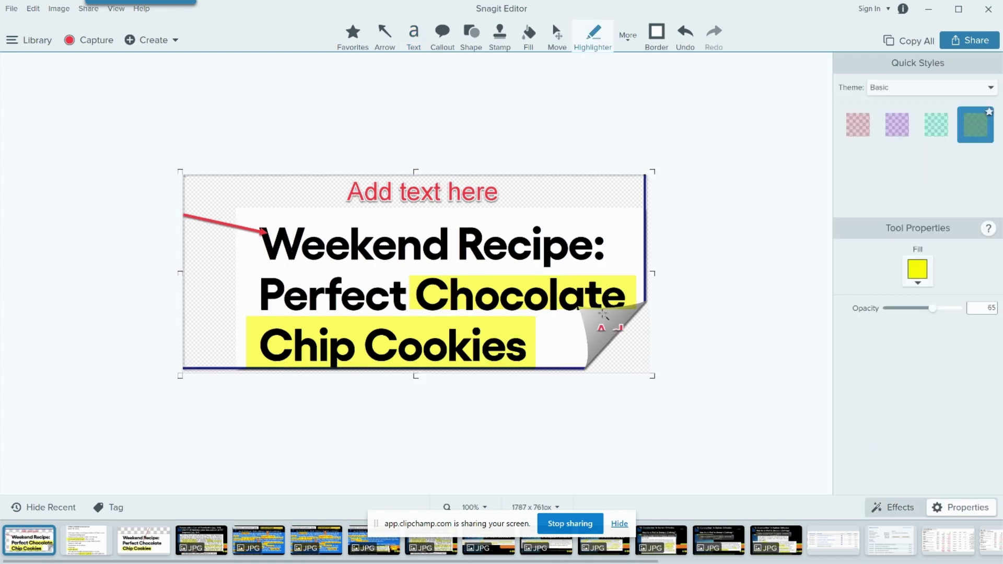
pyautogui.click(469, 194)
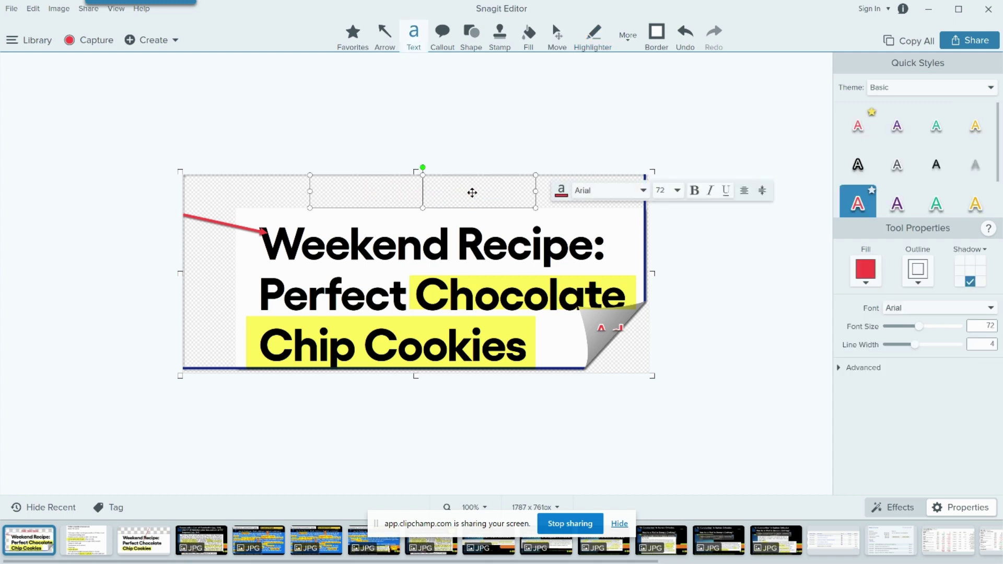
pyautogui.write('KC')
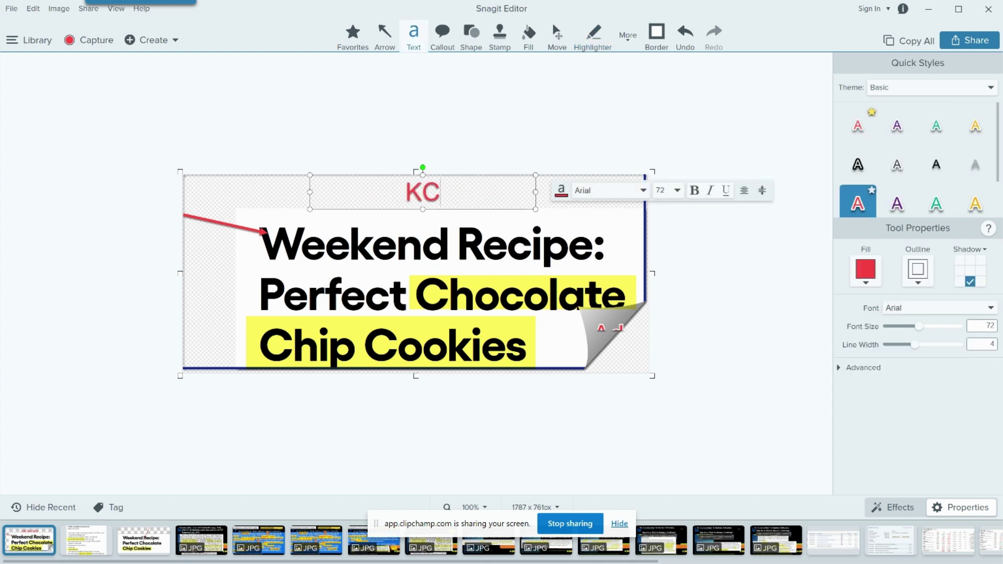
pyautogui.write('Et')
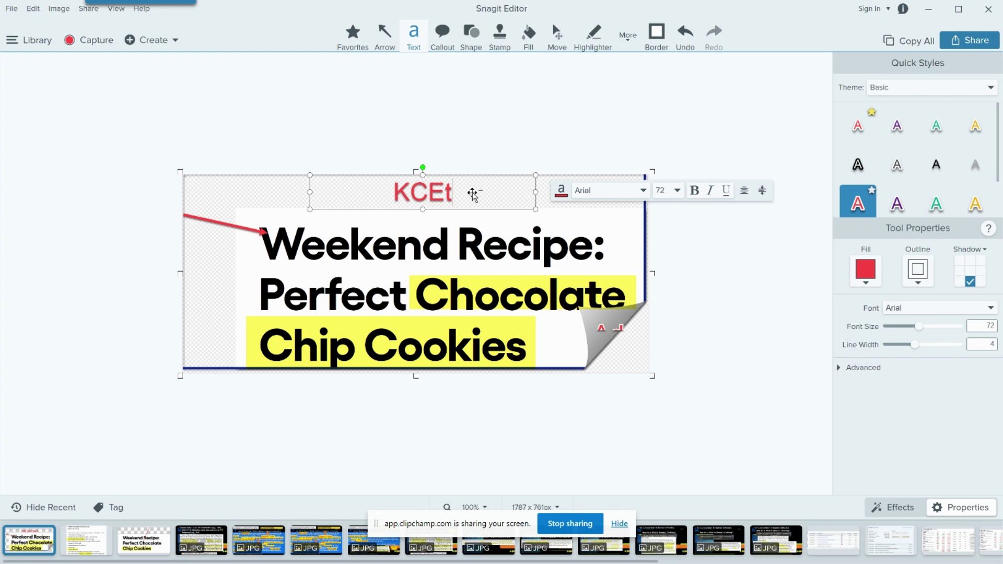
pyautogui.press('BackSpace')
pyautogui.write('T')
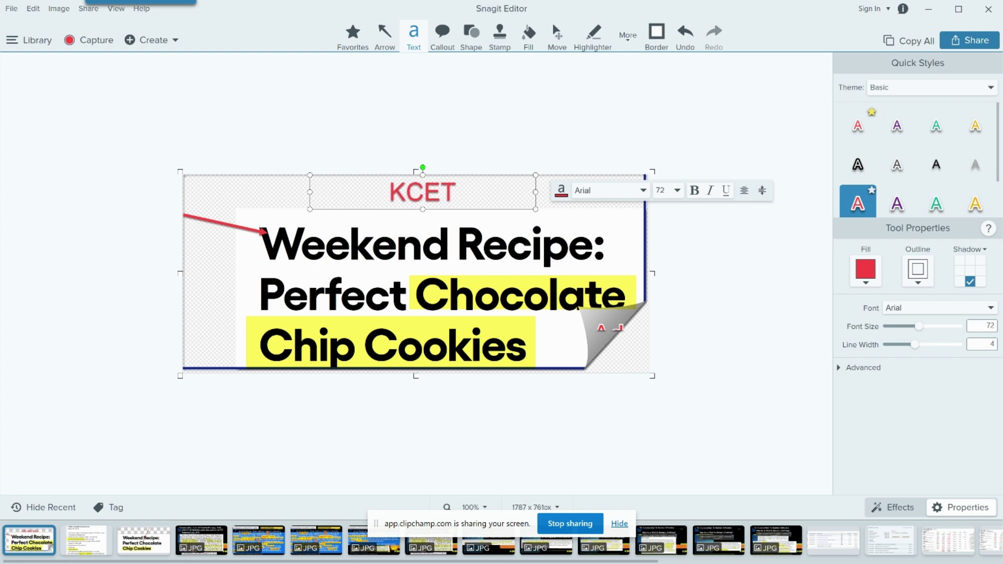
pyautogui.click(497, 150)
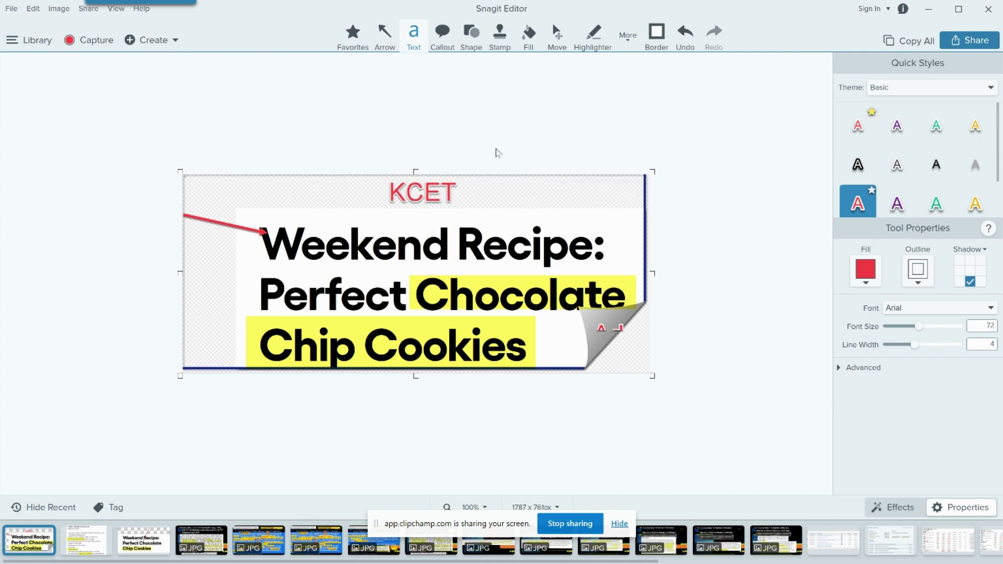
# Copy the KCET label, then select the recipe picture on slide 9 of the Clip champ lessons deck.
pyautogui.rightClick(493, 194)
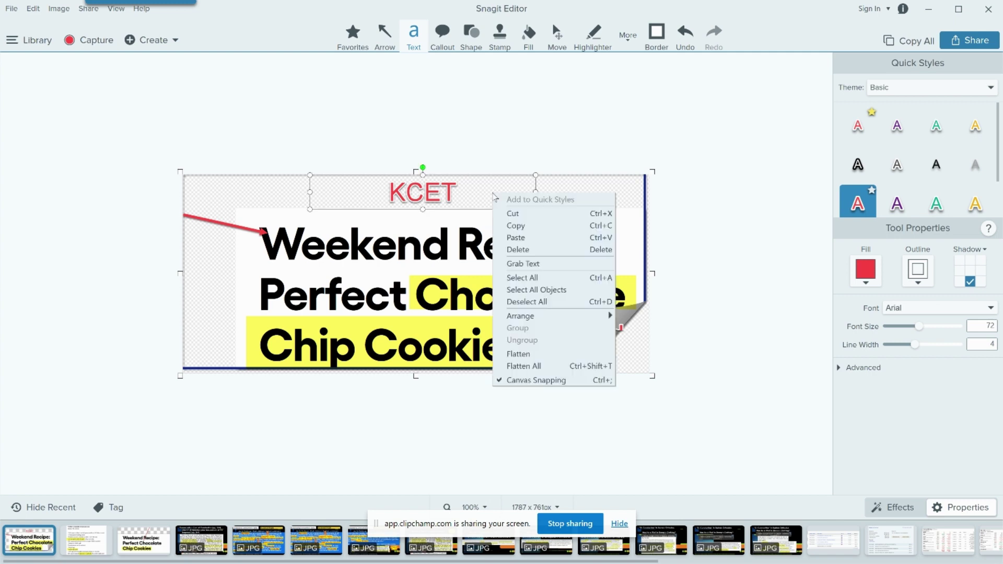
pyautogui.click(522, 227)
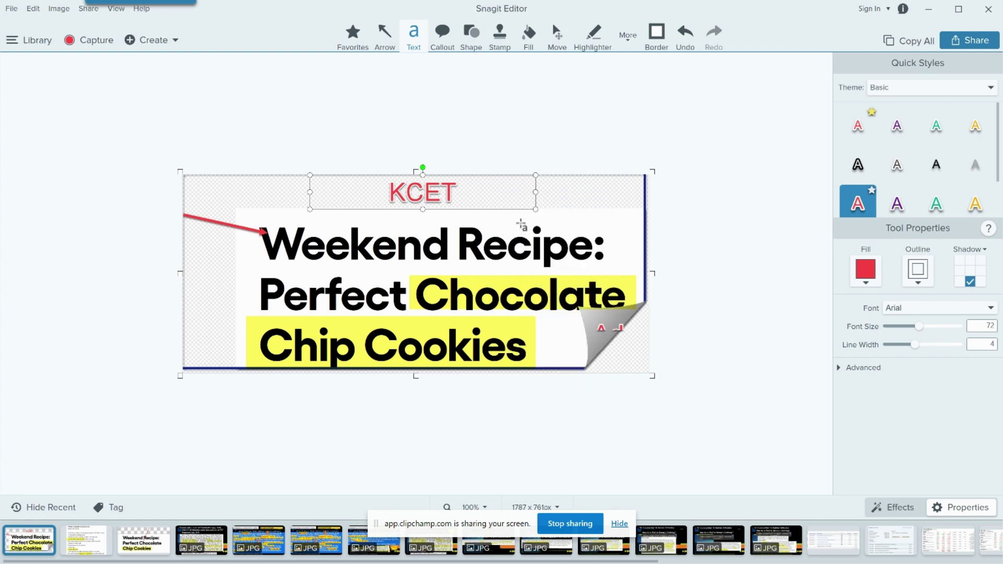
pyautogui.hotkey('alt', 'Tab')
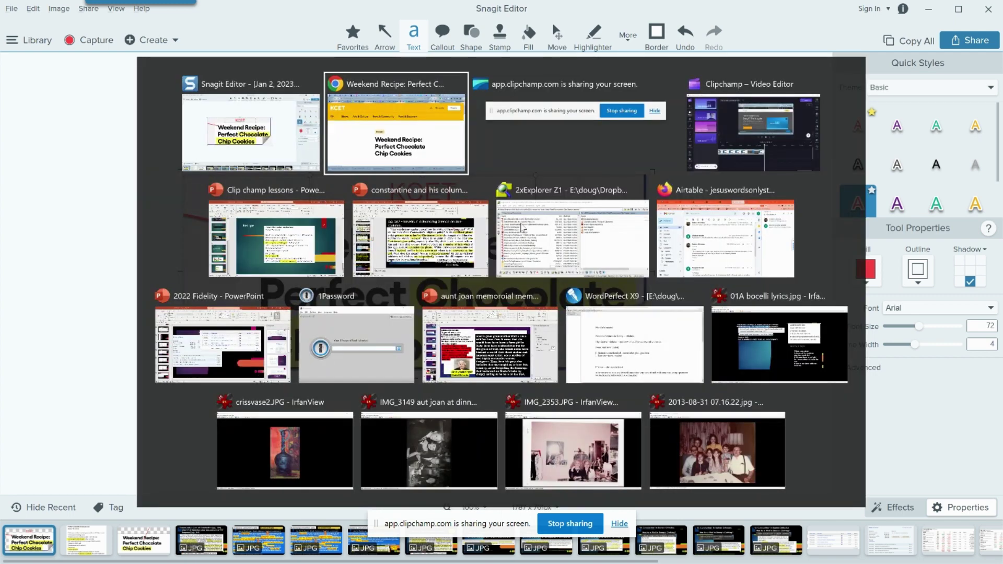
pyautogui.hotkey('alt', 'Tab')
pyautogui.hotkey('alt', 'Tab')
pyautogui.hotkey('alt', 'Tab')
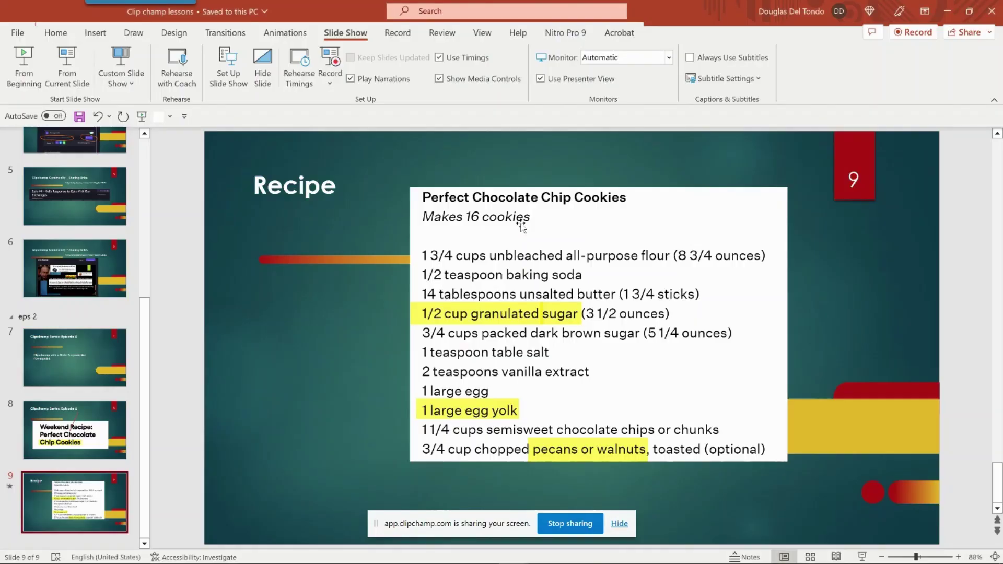
pyautogui.click(548, 224)
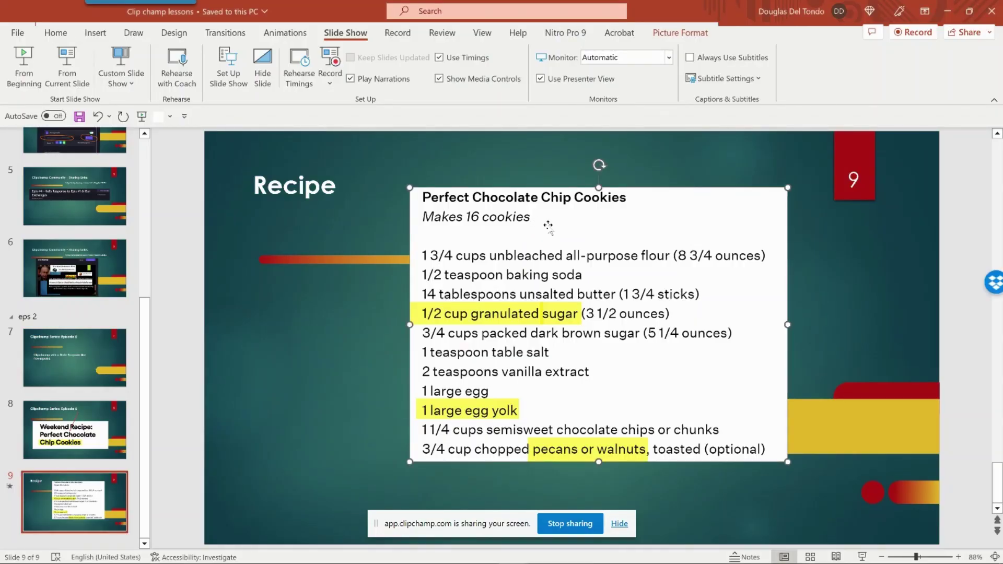
# Delete the ingredients picture from slide 9, and trial-paste the KCET image, then remove it.
pyautogui.press('Delete')
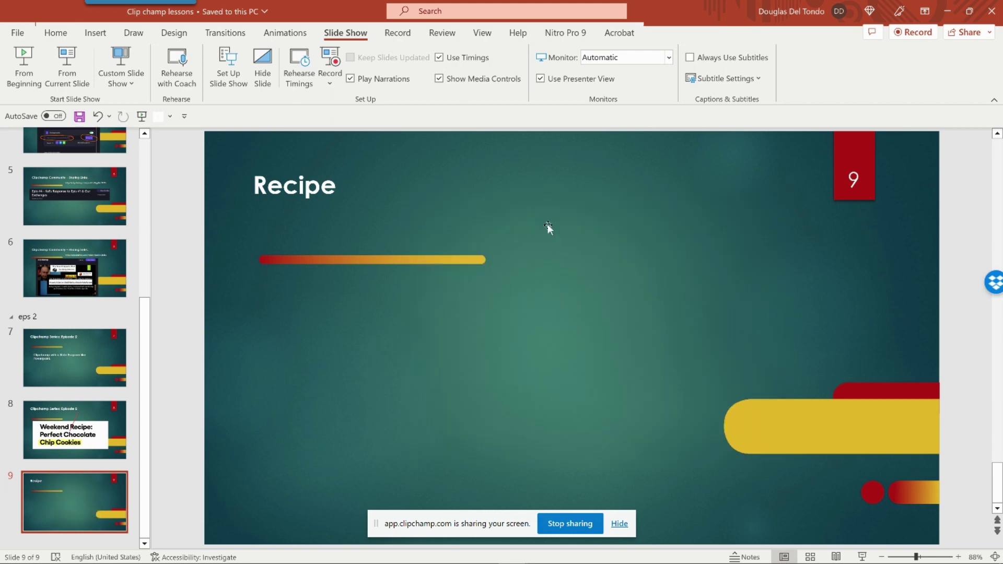
pyautogui.hotkey('ctrl', 'v')
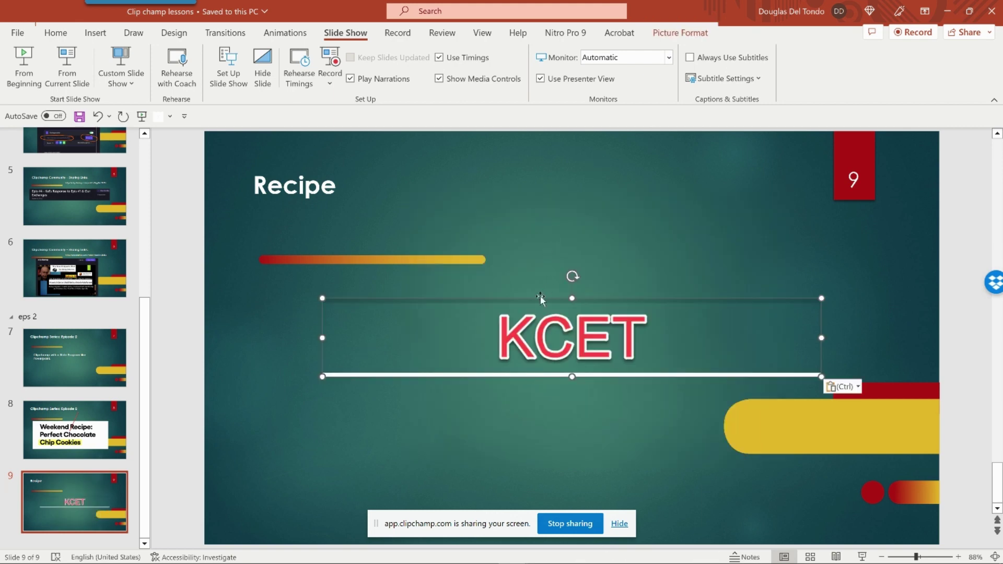
pyautogui.press('Delete')
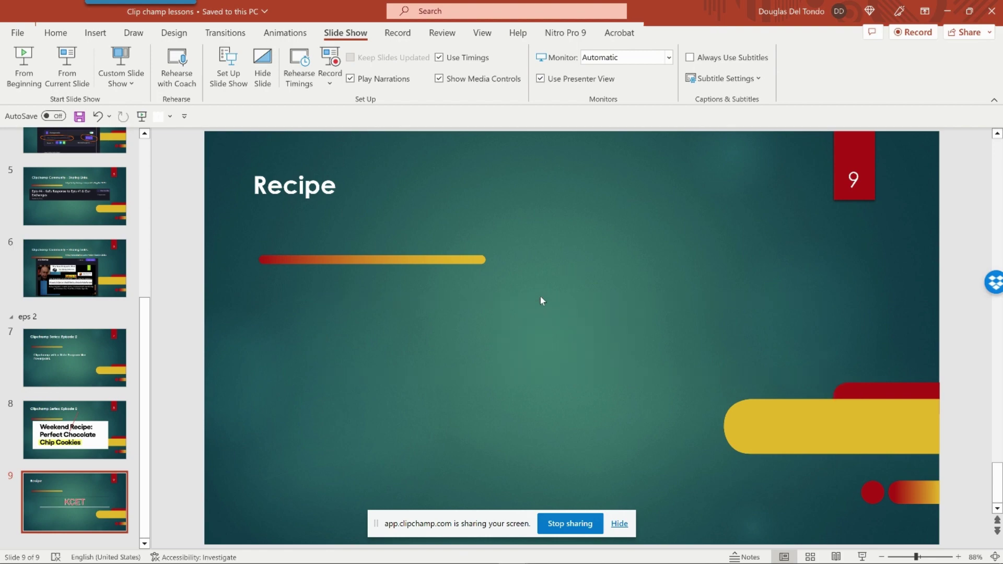
pyautogui.hotkey('alt', 'Tab')
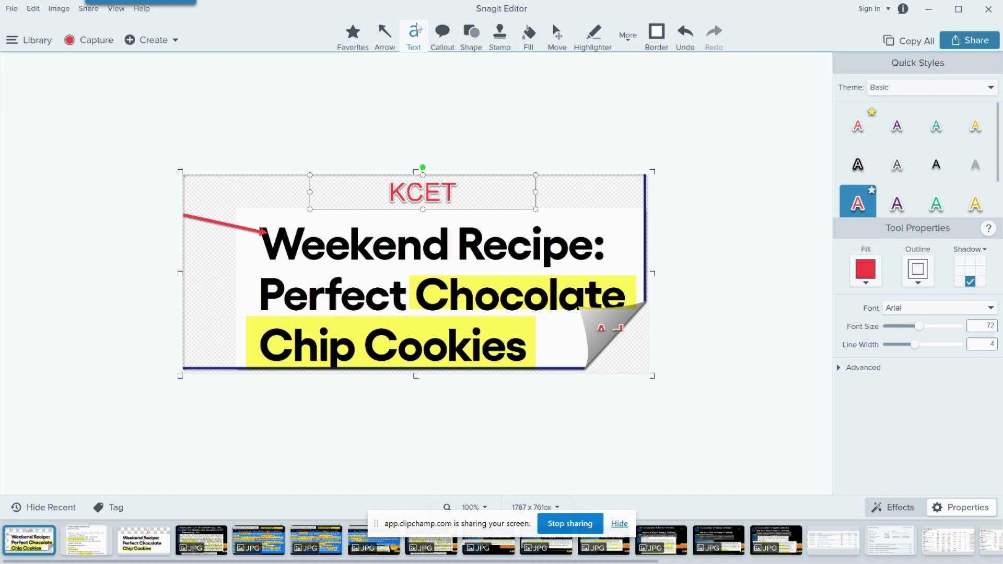
# Try out the Arrow, Callout and Text tools in Snagit Editor.
pyautogui.click(385, 35)
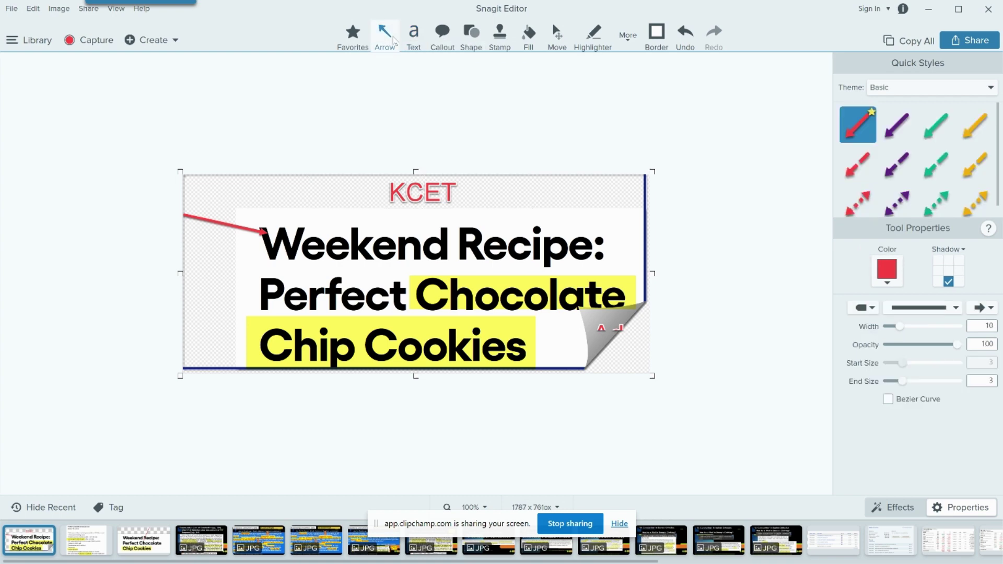
pyautogui.click(443, 42)
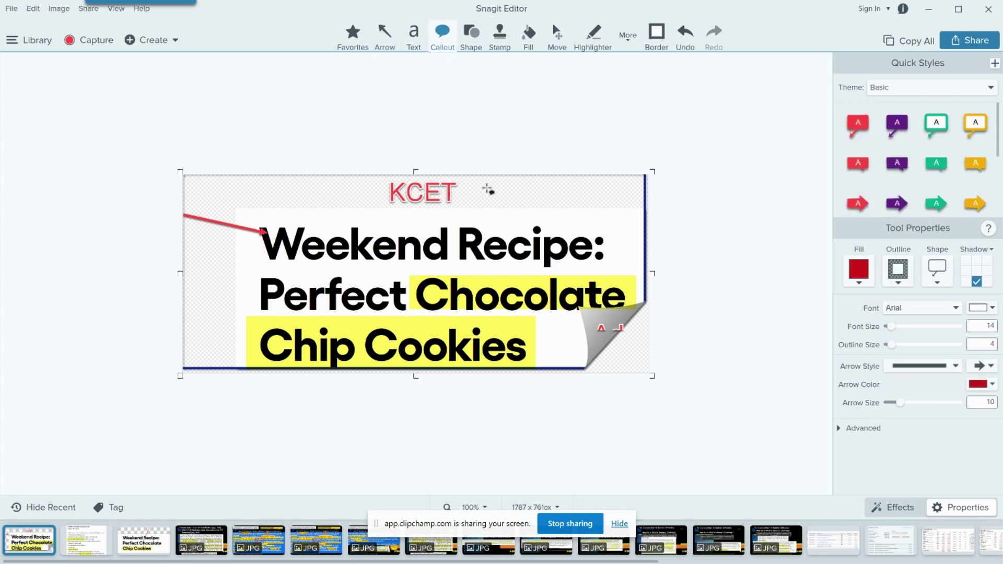
pyautogui.press('t')
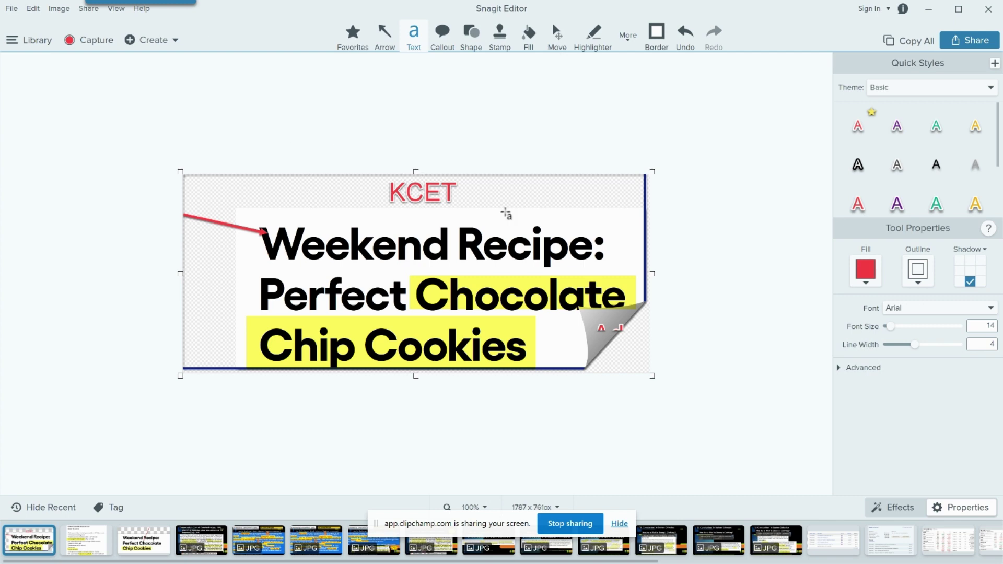
# Copy the KCET-labelled Weekend Recipe heading image for the Clip champ lessons deck.
pyautogui.click(347, 189)
pyautogui.rightClick(281, 189)
pyautogui.click(304, 193)
pyautogui.hotkey('alt', 'Tab')
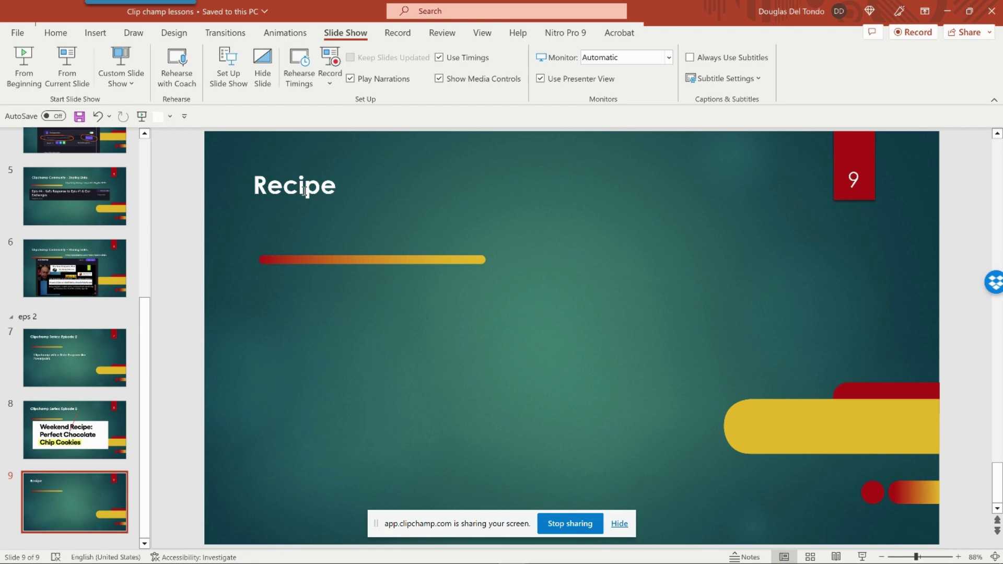
# Paste the KCET recipe heading onto slide 9, shrink it and place it below the Recipe title.
pyautogui.hotkey('ctrl', 'v')
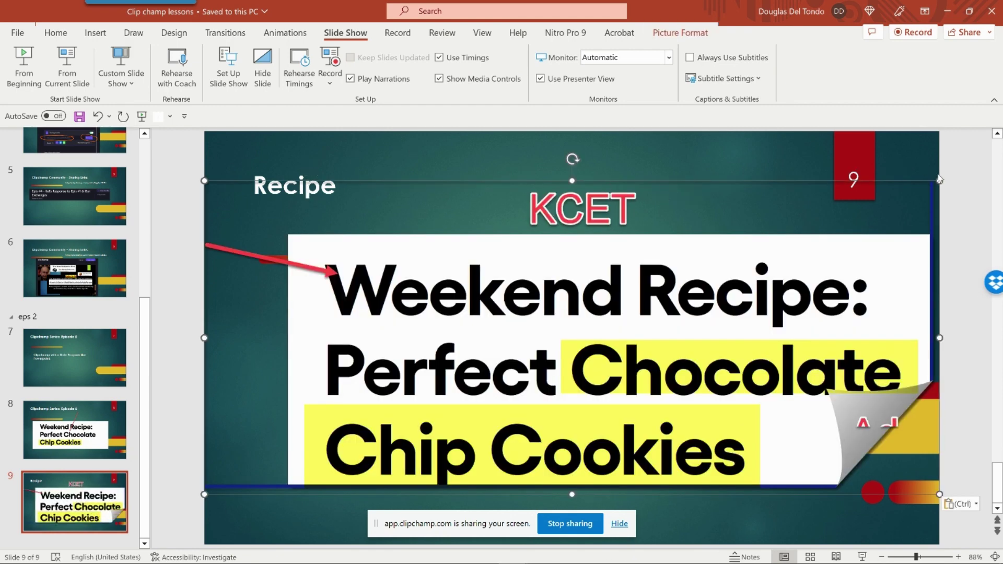
pyautogui.moveTo(934, 175); pyautogui.dragTo(679, 287)
pyautogui.moveTo(602, 335); pyautogui.dragTo(690, 301)
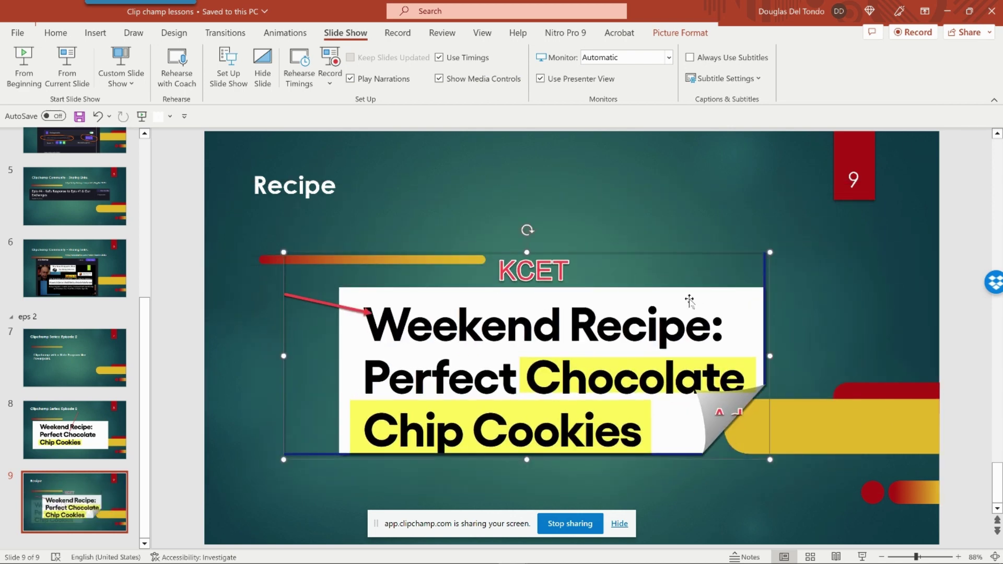
pyautogui.click(738, 471)
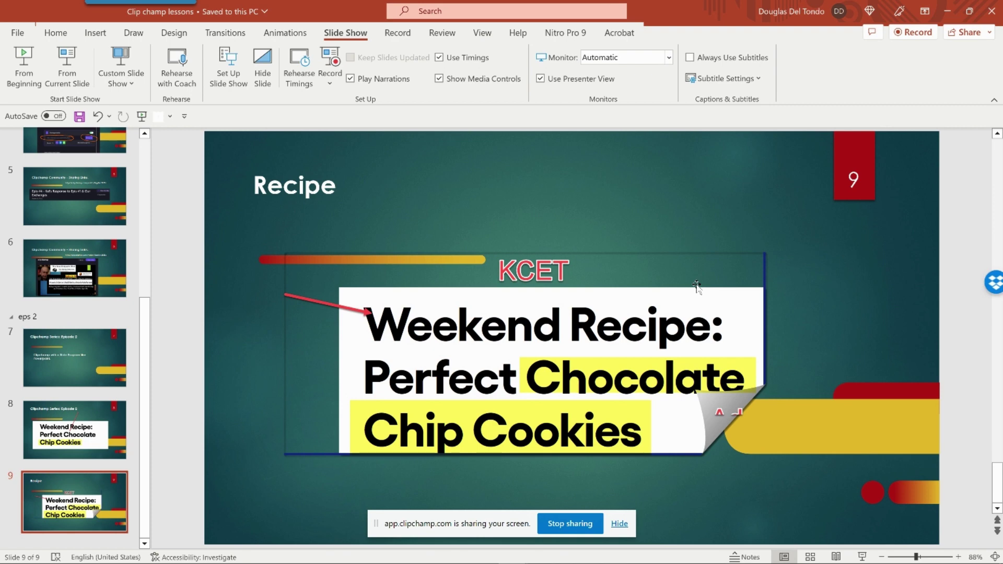
pyautogui.moveTo(643, 318); pyautogui.dragTo(691, 310)
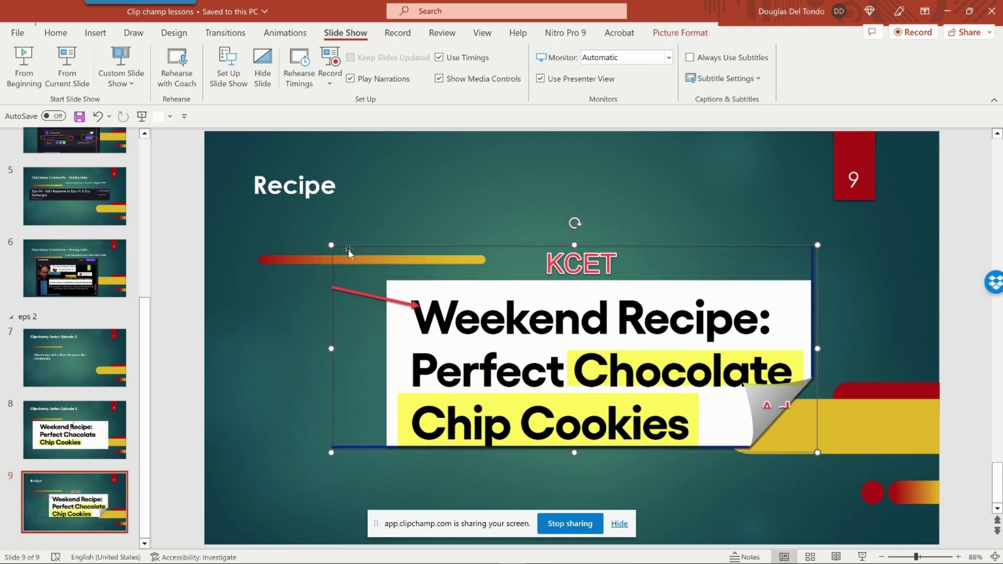
pyautogui.moveTo(331, 245); pyautogui.dragTo(362, 259)
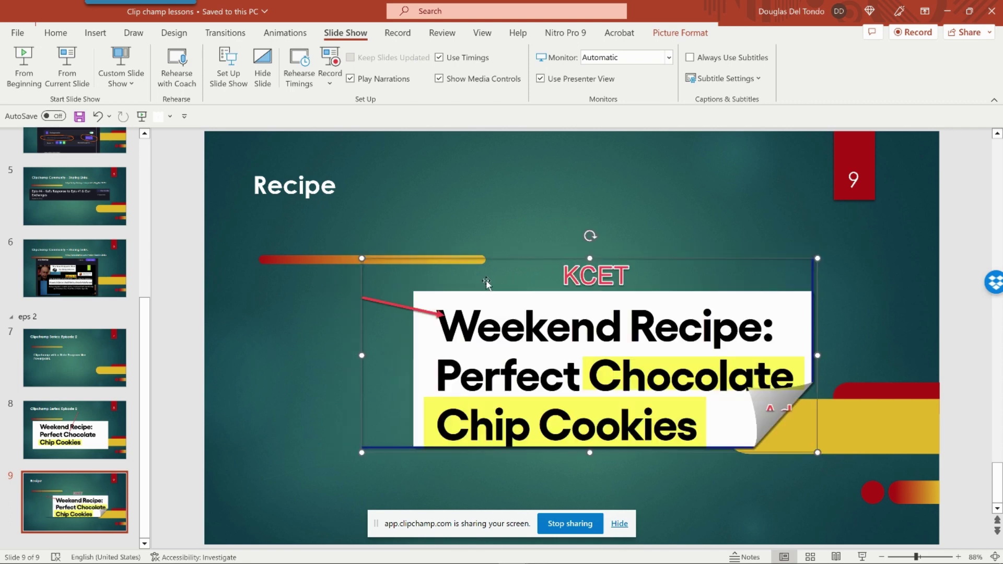
pyautogui.hotkey('alt', 'Tab')
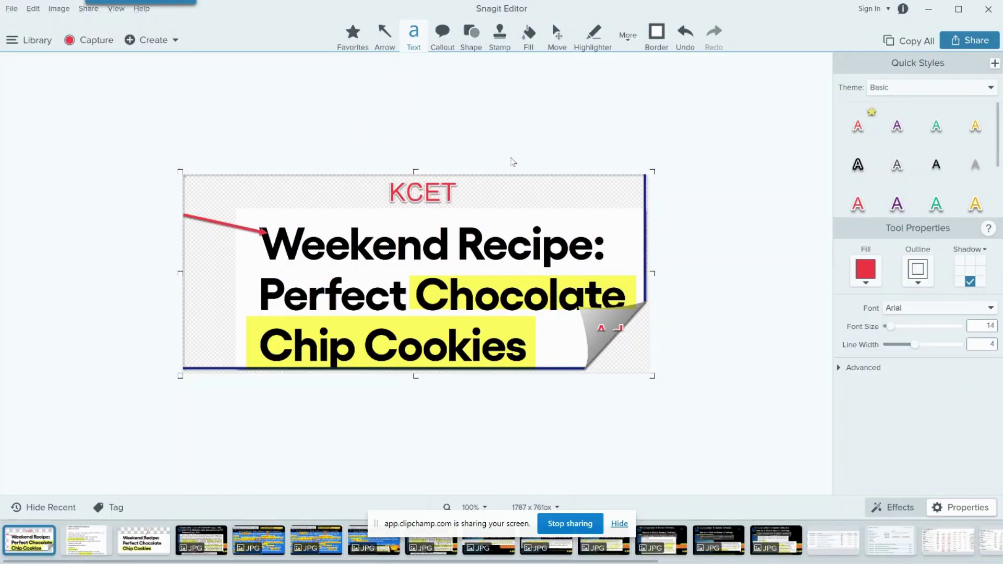
pyautogui.click(375, 207)
pyautogui.click(9, 9)
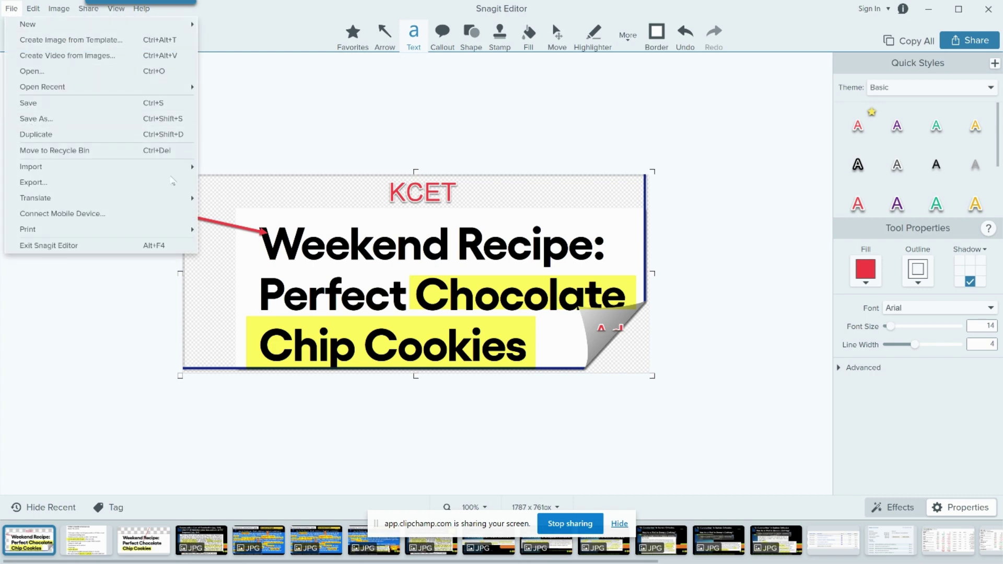
pyautogui.click(26, 117)
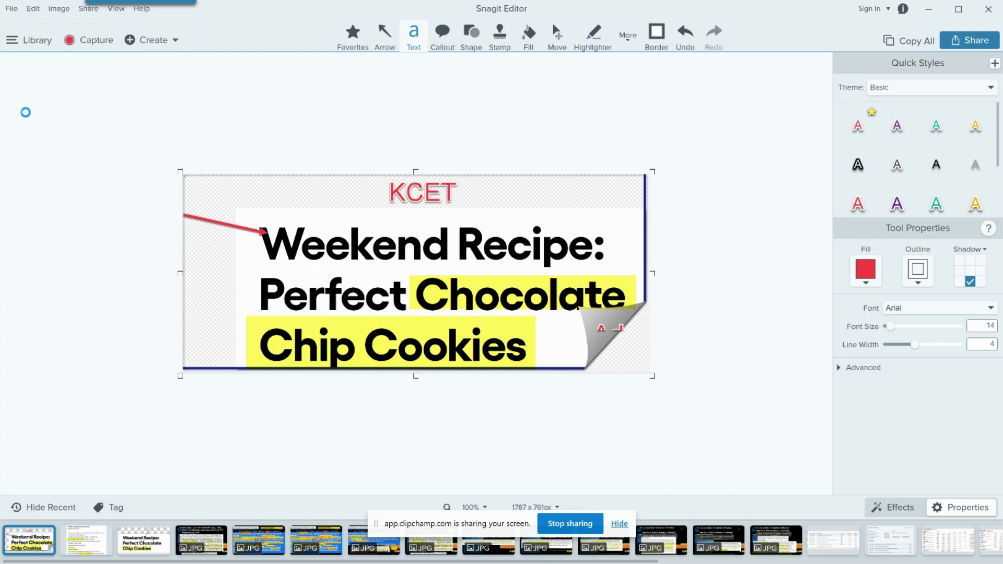
pyautogui.scroll(-2, 468, 228)
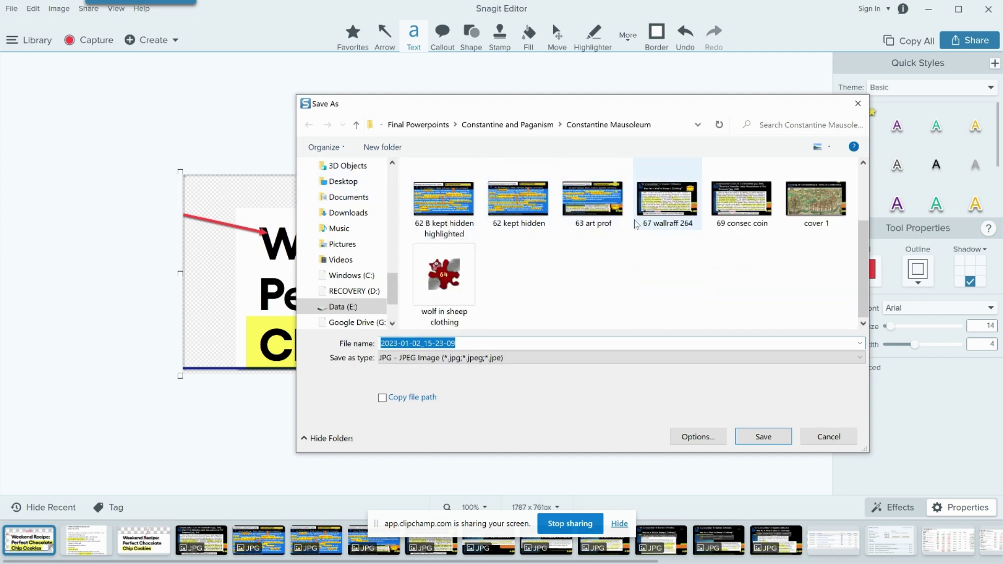
pyautogui.scroll(2, 626, 229)
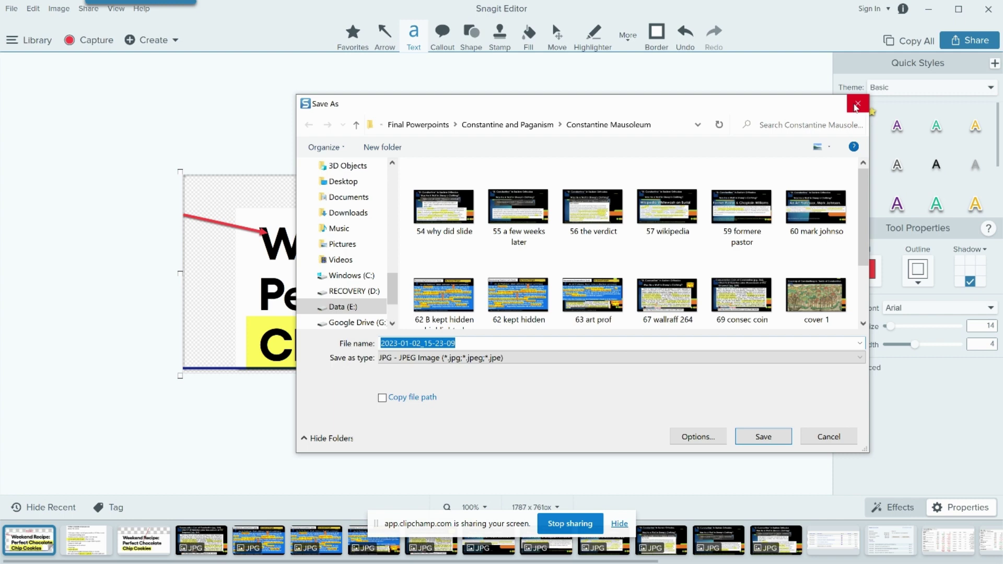
pyautogui.click(821, 433)
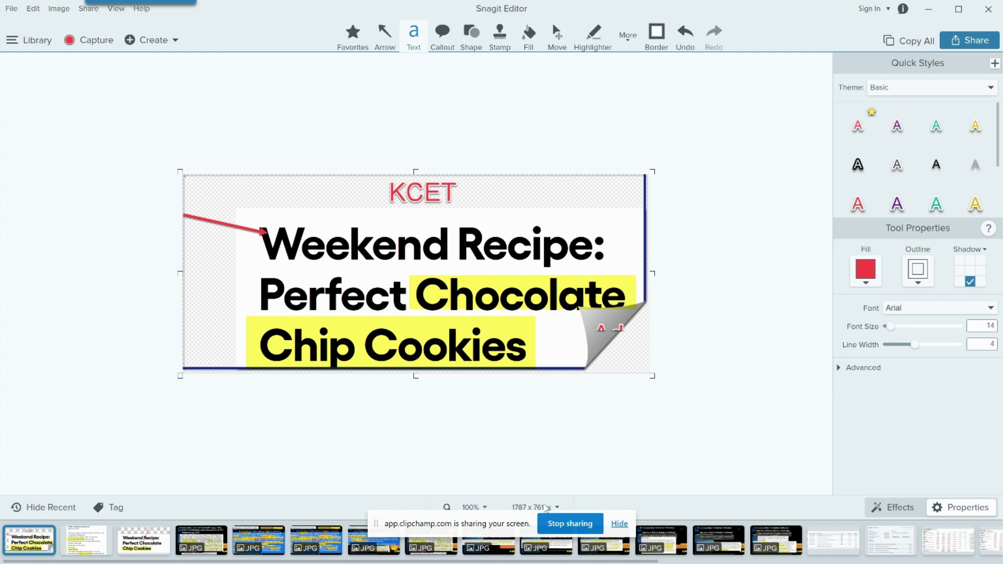
# Stop sharing the screen from the Clipchamp sharing bar.
pyautogui.click(572, 524)
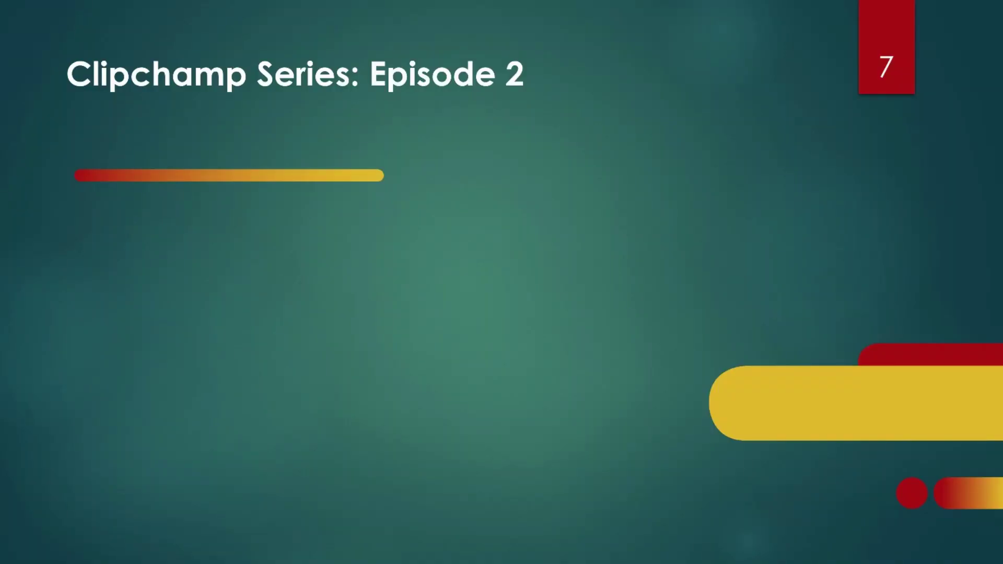